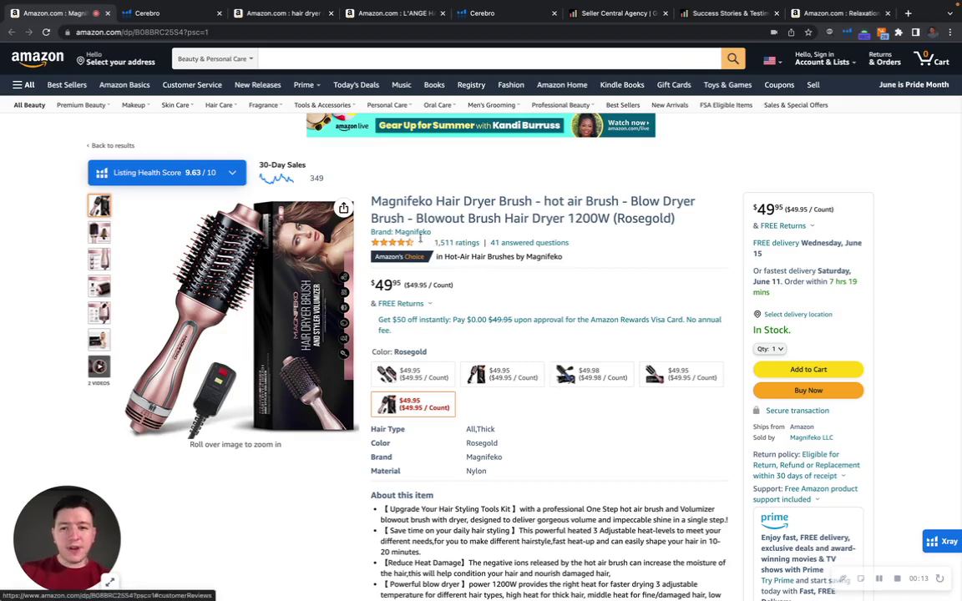
Switch from the Magnifeko hair dryer brush listing to its Cerebro results and examine the keyword distribution, especially sponsored and organic keywords
{"action": "mouse_move", "coordinate": [418, 242]}
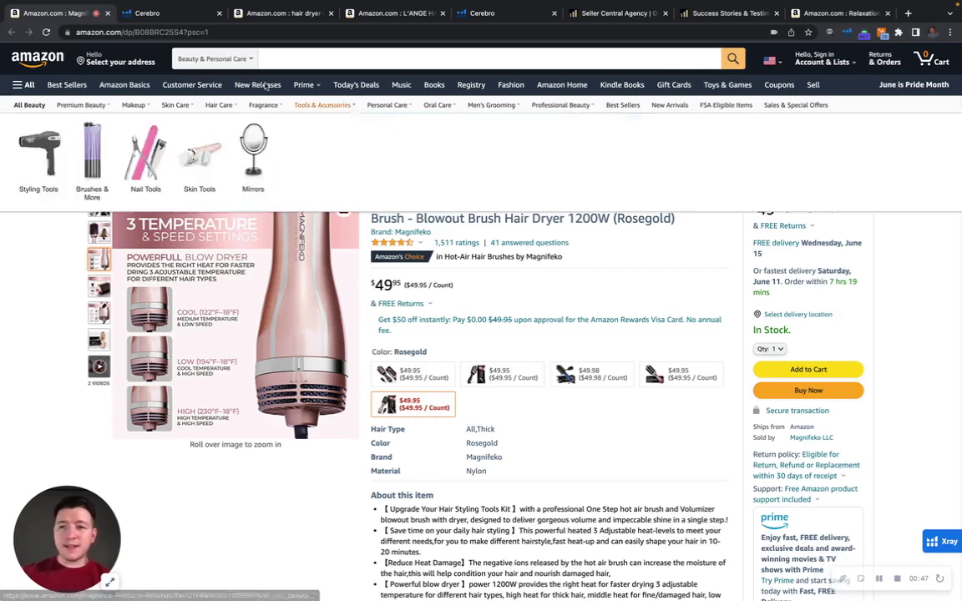
{"action": "left_click", "coordinate": [163, 14]}
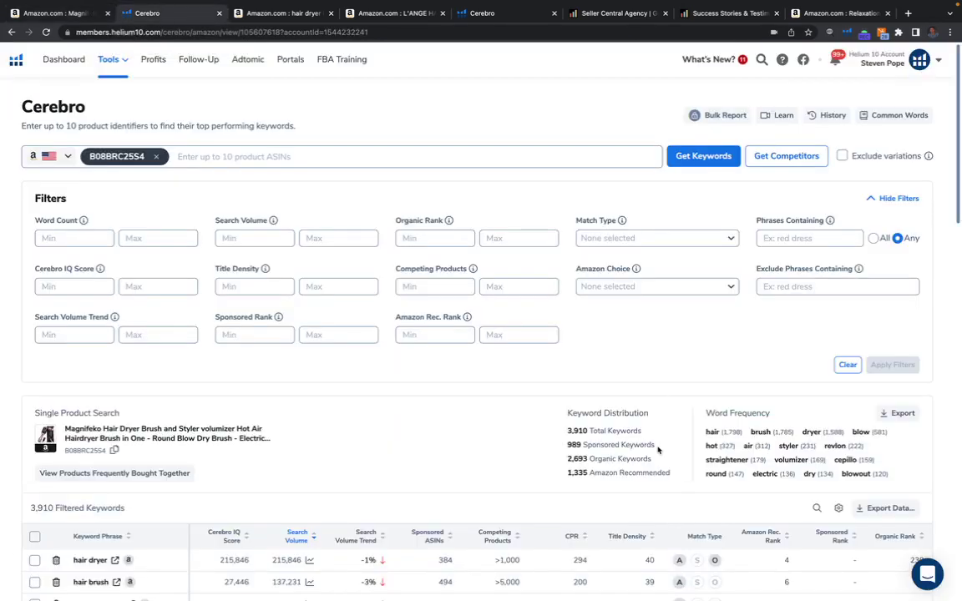
{"action": "scroll", "coordinate": [659, 449], "scroll_direction": "down", "scroll_amount": 2}
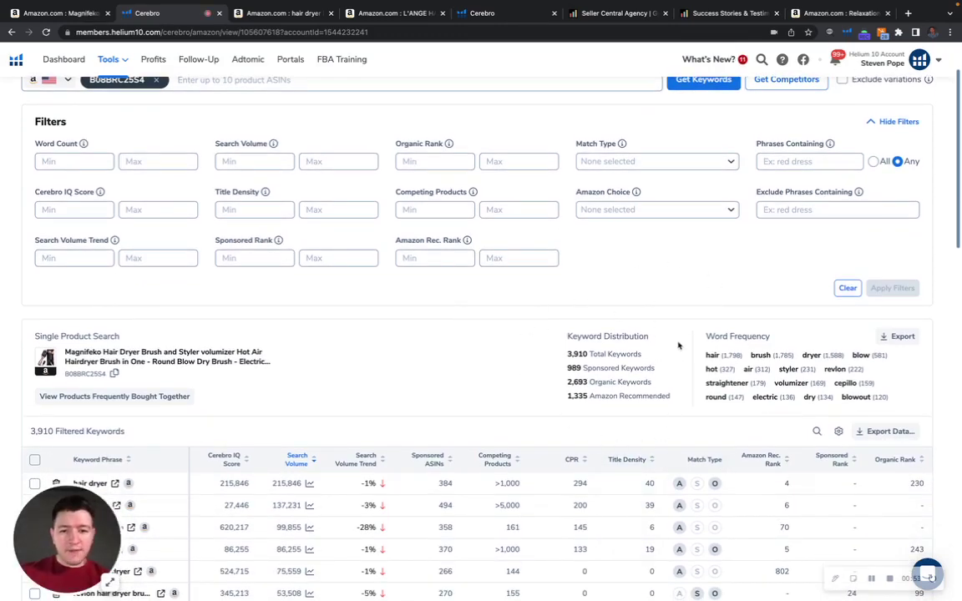
{"action": "scroll", "coordinate": [680, 257], "scroll_direction": "down", "scroll_amount": 1}
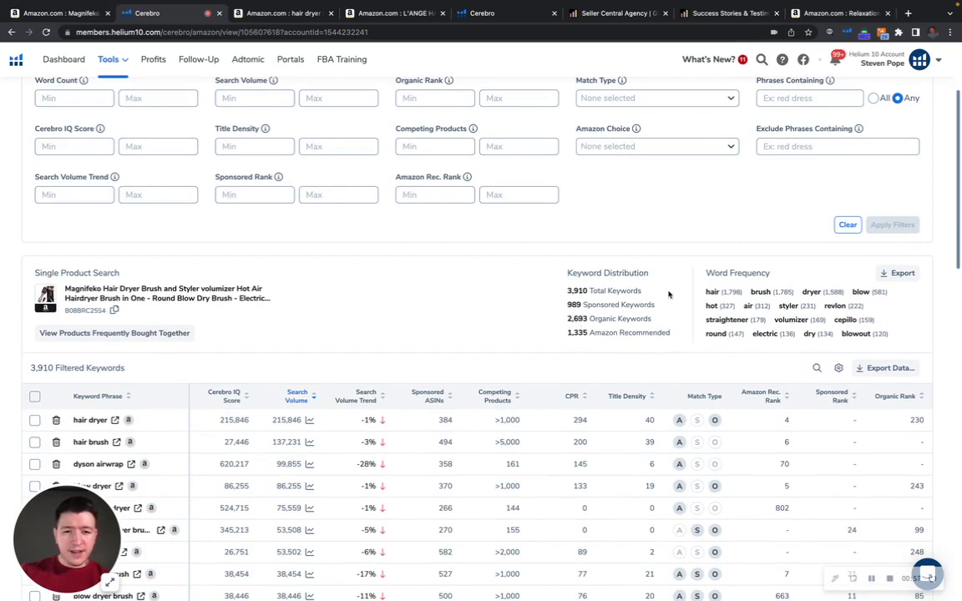
{"action": "scroll", "coordinate": [668, 313], "scroll_direction": "up", "scroll_amount": 1}
{"action": "left_click_drag", "start_coordinate": [657, 325], "coordinate": [567, 311]}
{"action": "left_click", "coordinate": [558, 325]}
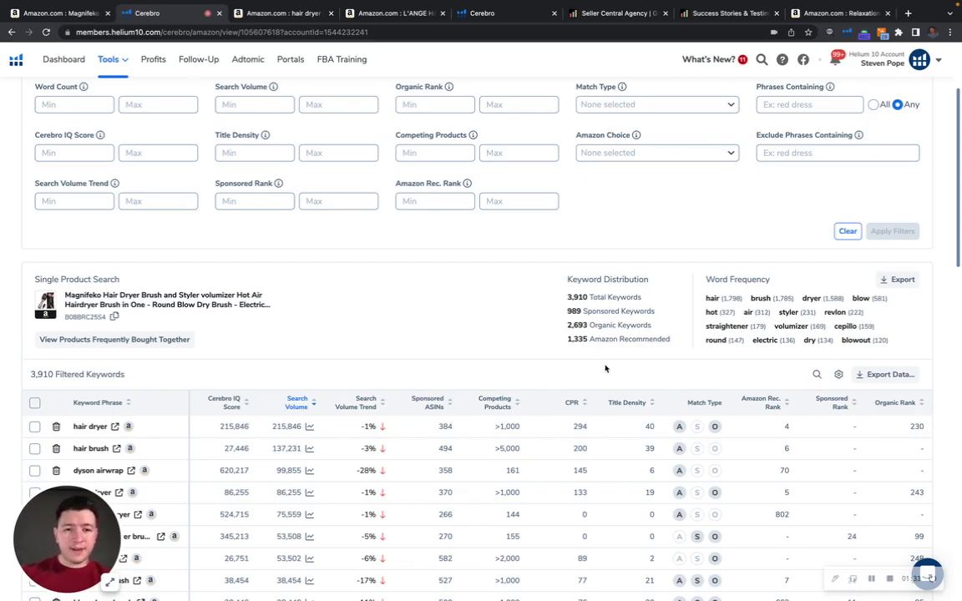
Examine the search volume, organic rank and sponsored rank of the Magnifeko brush's highest-volume keywords, including "hair dryer brush"
{"action": "scroll", "coordinate": [496, 335], "scroll_direction": "down", "scroll_amount": 2}
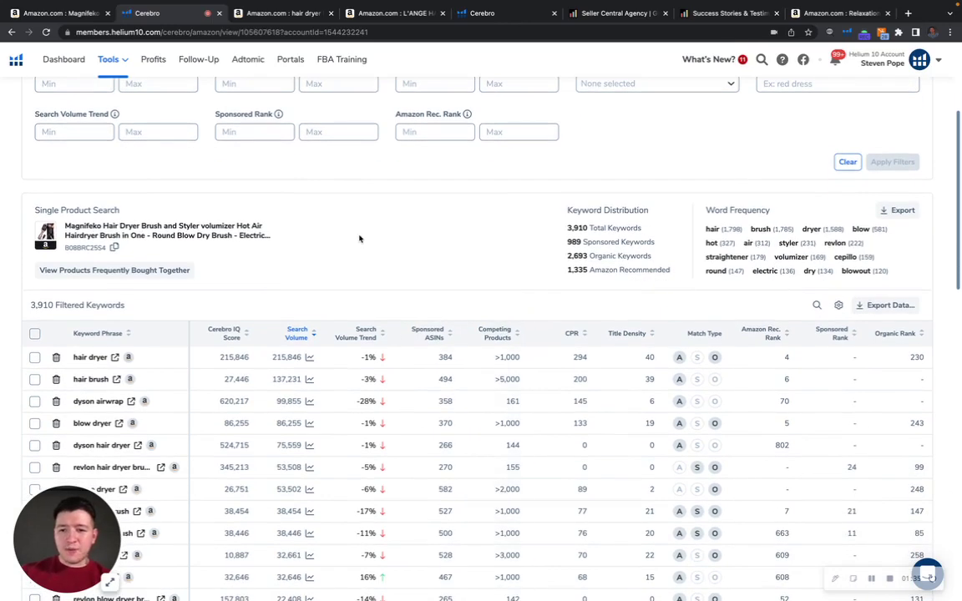
{"action": "mouse_move", "coordinate": [294, 327]}
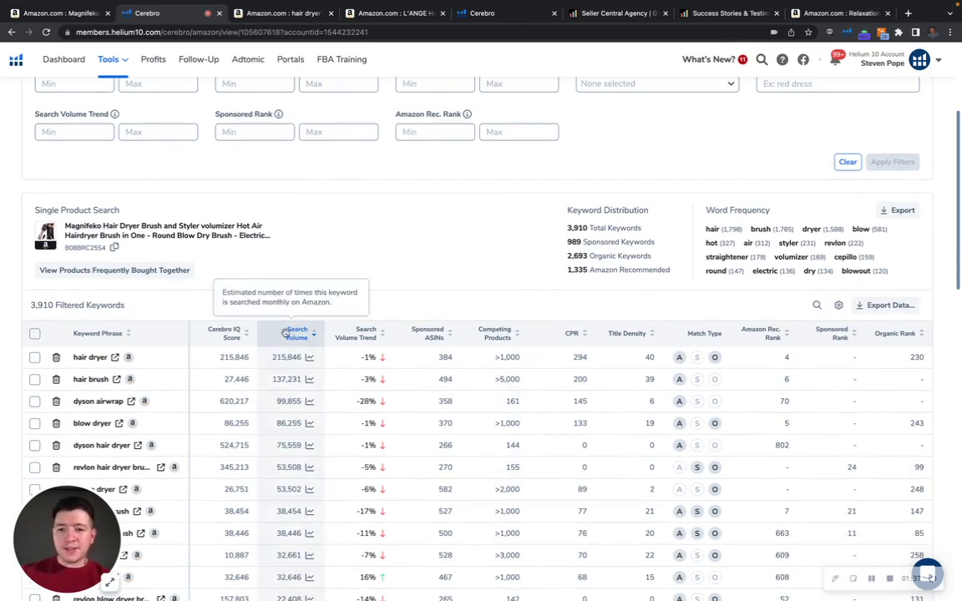
{"action": "scroll", "coordinate": [451, 249], "scroll_direction": "down", "scroll_amount": 2}
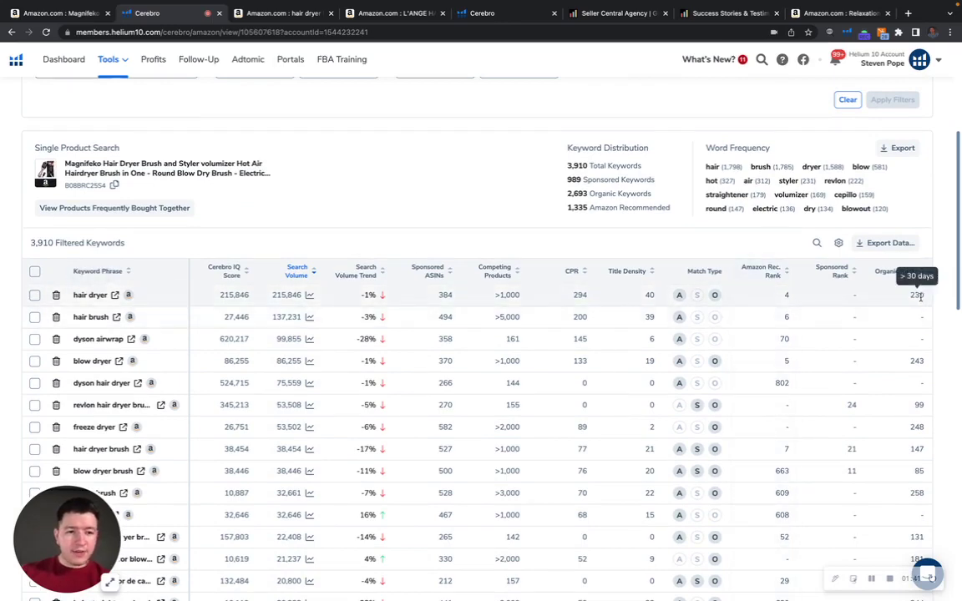
{"action": "scroll", "coordinate": [921, 297], "scroll_direction": "down", "scroll_amount": 1}
{"action": "scroll", "coordinate": [920, 298], "scroll_direction": "down", "scroll_amount": 1}
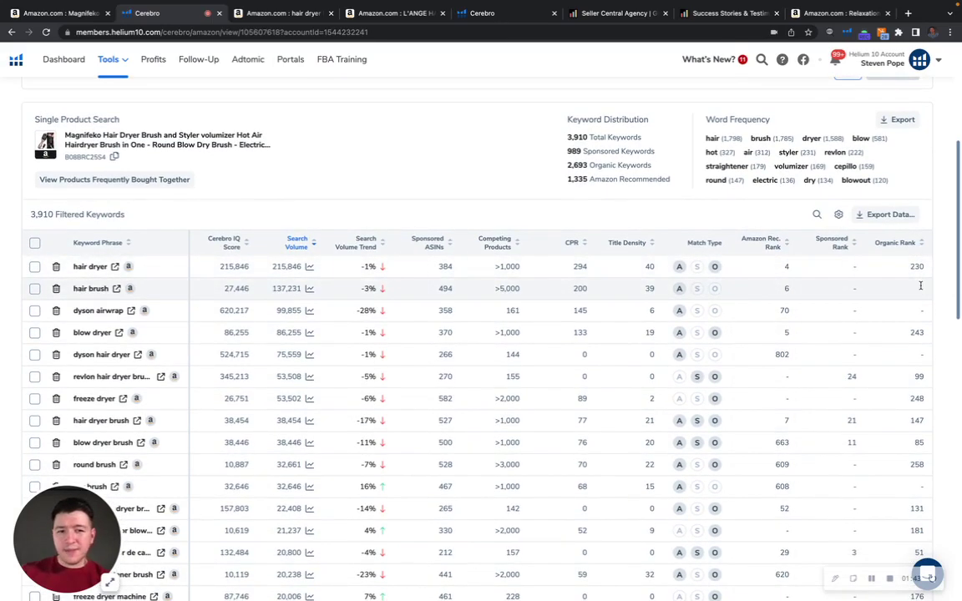
{"action": "scroll", "coordinate": [920, 342], "scroll_direction": "down", "scroll_amount": 1}
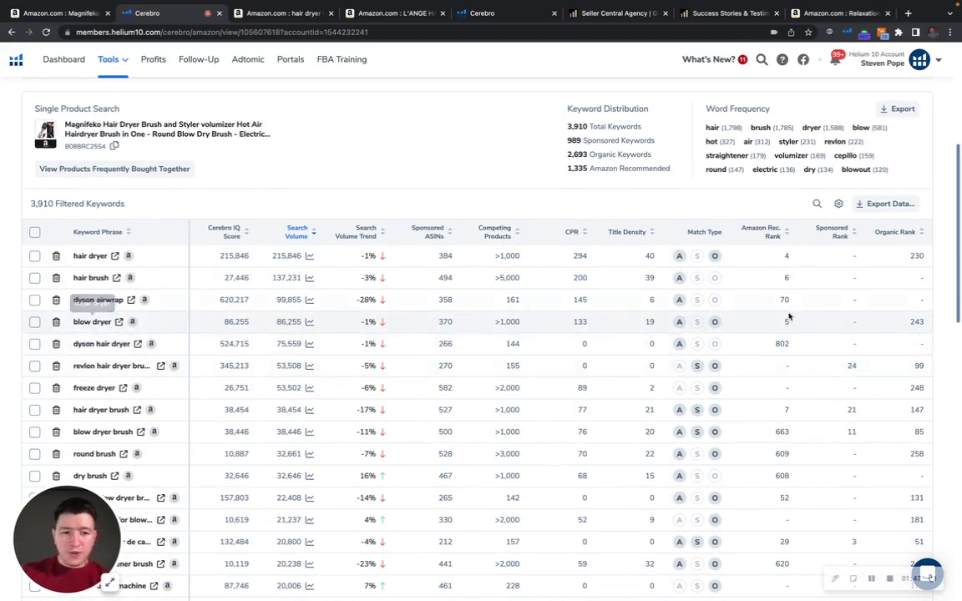
{"action": "scroll", "coordinate": [914, 333], "scroll_direction": "down", "scroll_amount": 1}
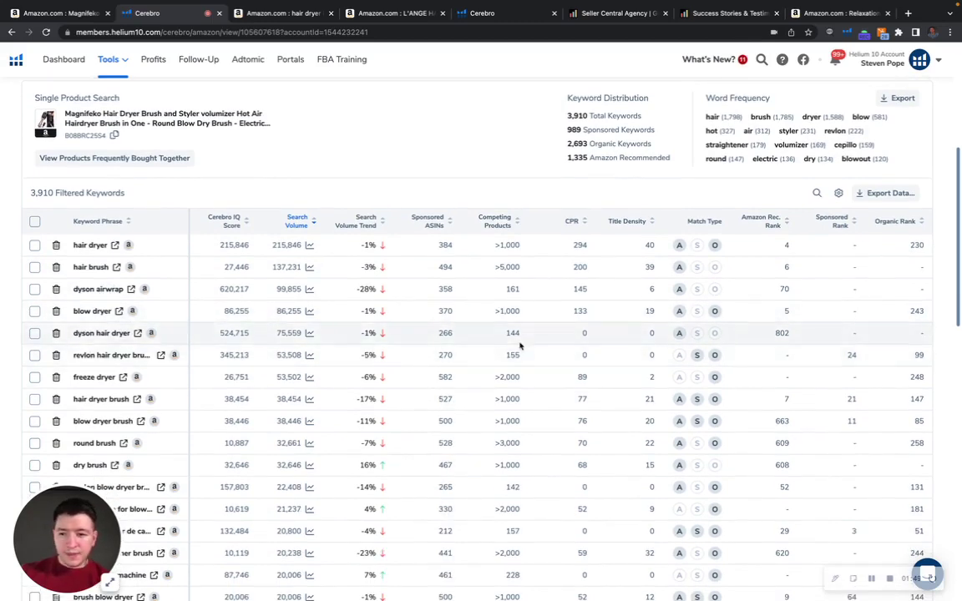
{"action": "scroll", "coordinate": [117, 365], "scroll_direction": "down", "scroll_amount": 3}
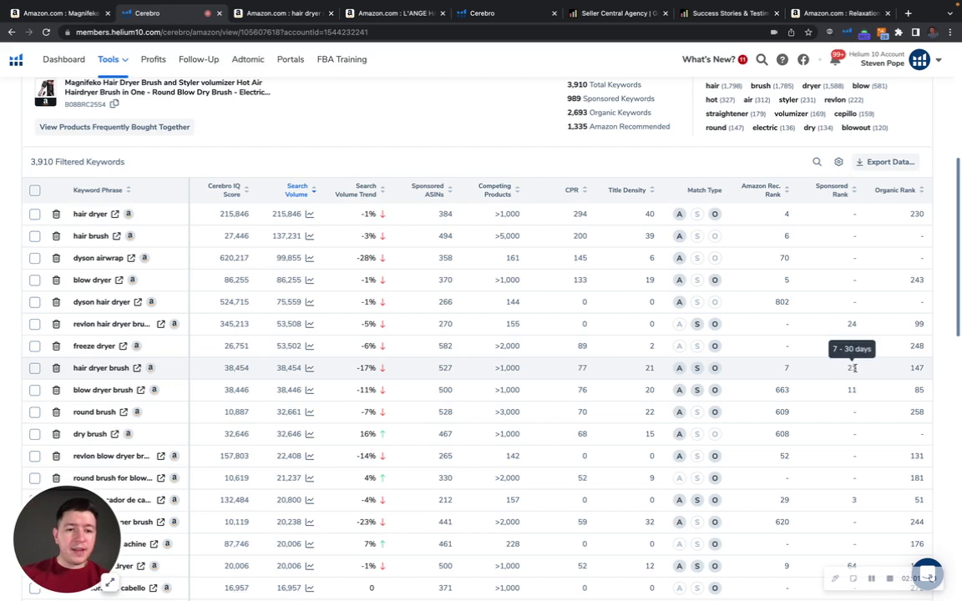
{"action": "mouse_move", "coordinate": [852, 368]}
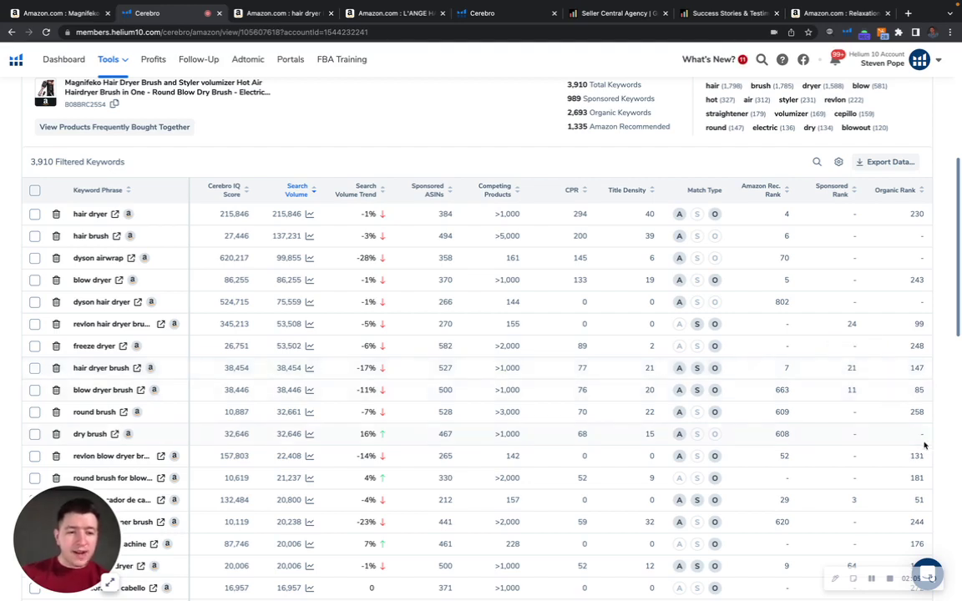
Review the organic ranks further down the Magnifeko keyword list and return to the keyword distribution summary
{"action": "scroll", "coordinate": [942, 413], "scroll_direction": "down", "scroll_amount": 3}
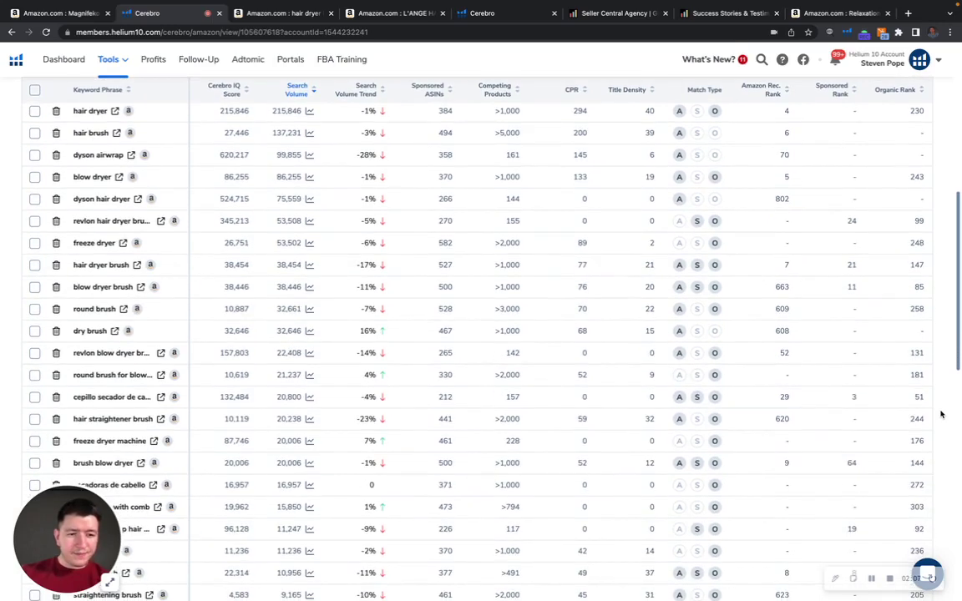
{"action": "scroll", "coordinate": [935, 324], "scroll_direction": "down", "scroll_amount": 3}
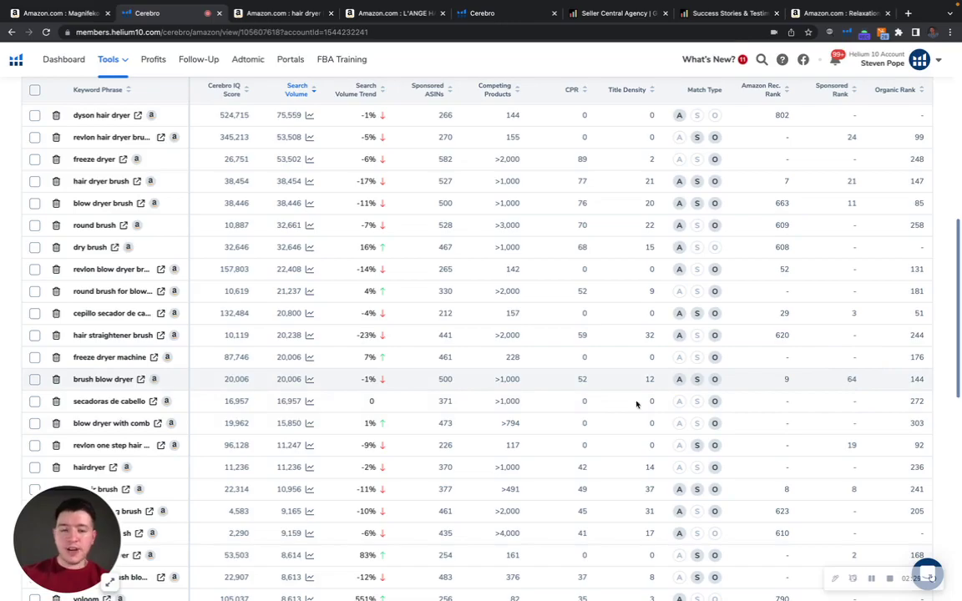
{"action": "scroll", "coordinate": [915, 422], "scroll_direction": "down", "scroll_amount": 1}
{"action": "scroll", "coordinate": [910, 423], "scroll_direction": "down", "scroll_amount": 6}
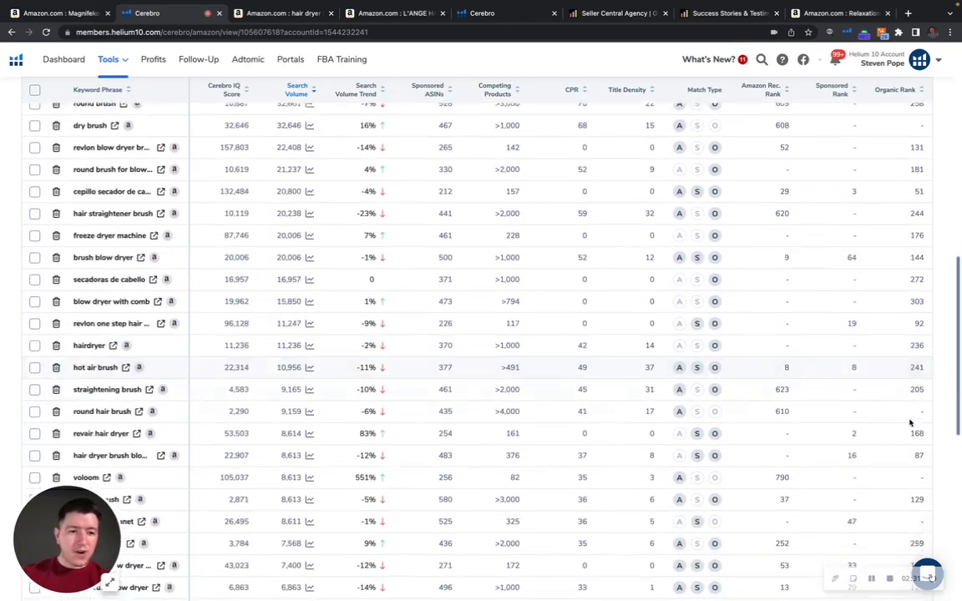
{"action": "scroll", "coordinate": [910, 422], "scroll_direction": "up", "scroll_amount": 3}
{"action": "scroll", "coordinate": [911, 423], "scroll_direction": "up", "scroll_amount": 8}
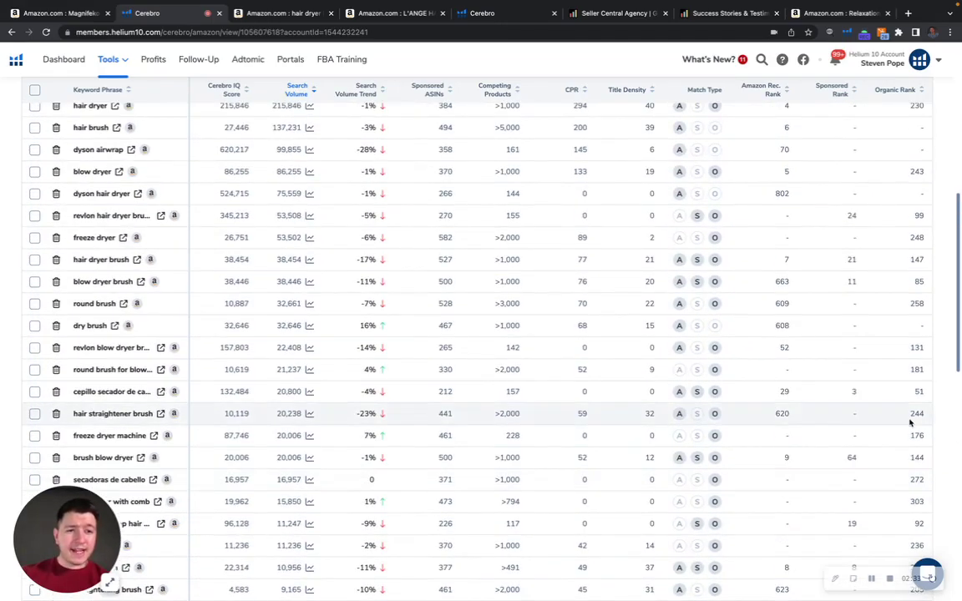
{"action": "scroll", "coordinate": [505, 311], "scroll_direction": "up", "scroll_amount": 3}
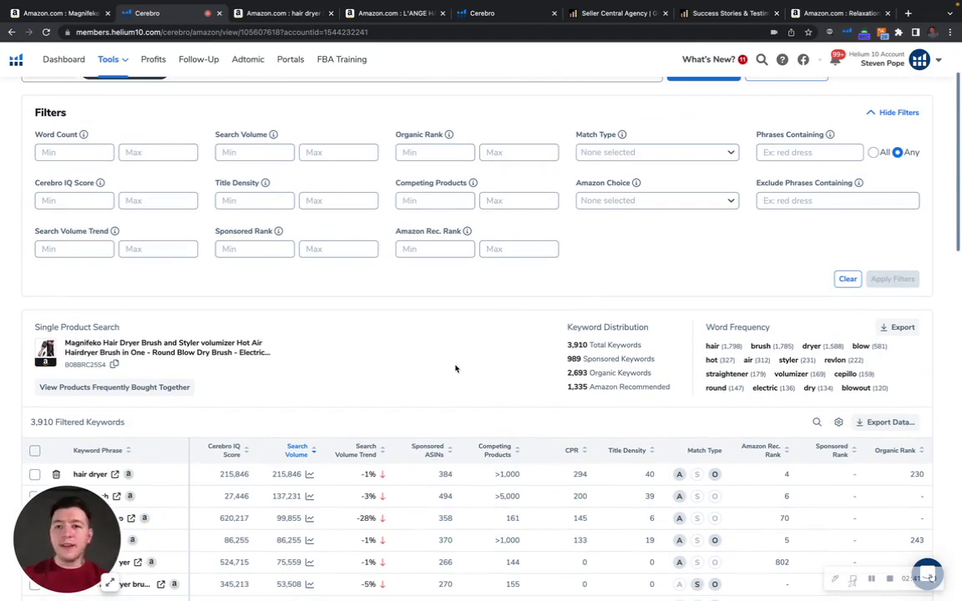
Compare the Xray search volume and total revenue for "hair dryer brush" with that keyword's row in the Magnifeko Cerebro results
{"action": "left_click", "coordinate": [286, 15]}
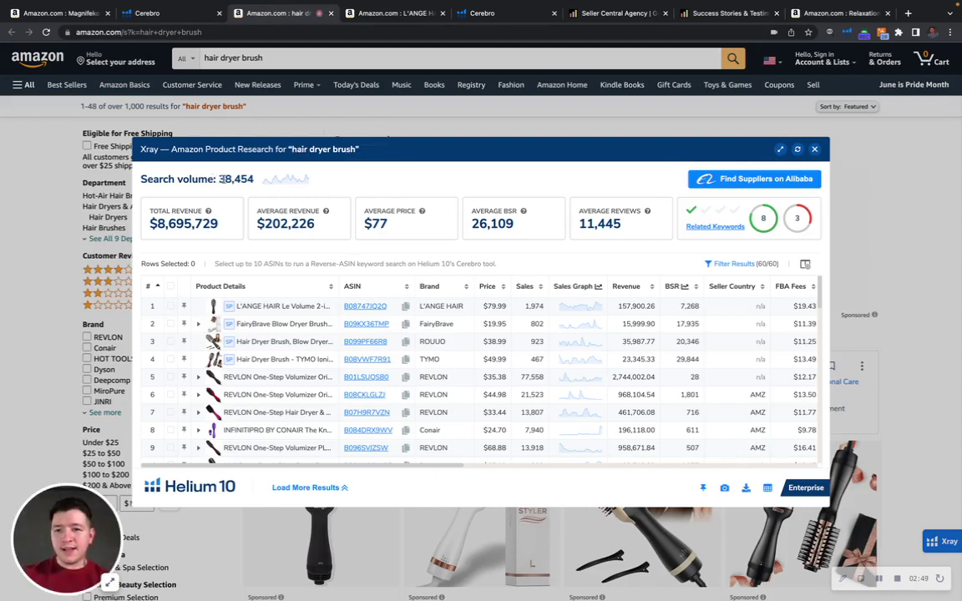
{"action": "double_click", "coordinate": [153, 223]}
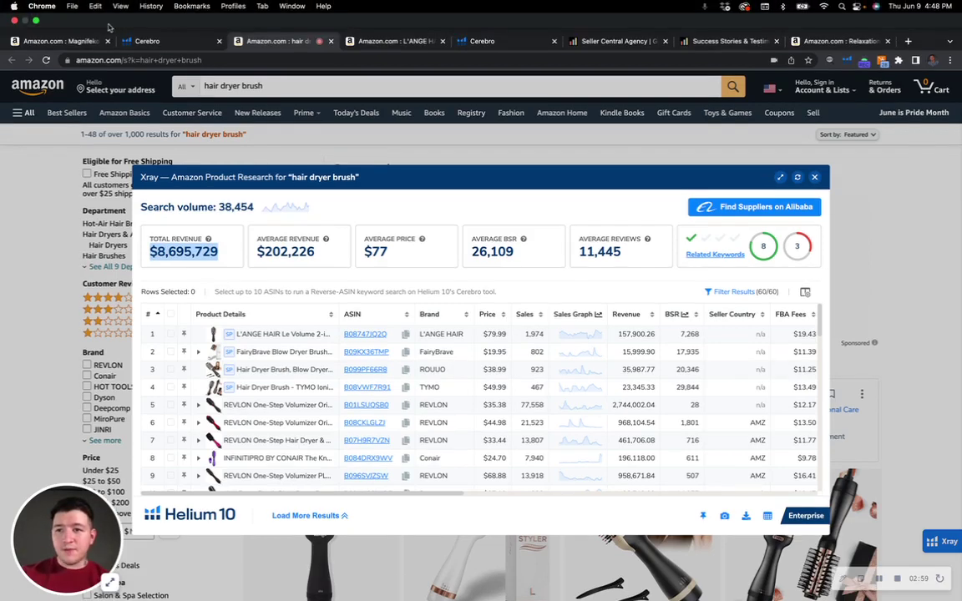
{"action": "left_click", "coordinate": [147, 13]}
{"action": "scroll", "coordinate": [491, 378], "scroll_direction": "down", "scroll_amount": 5}
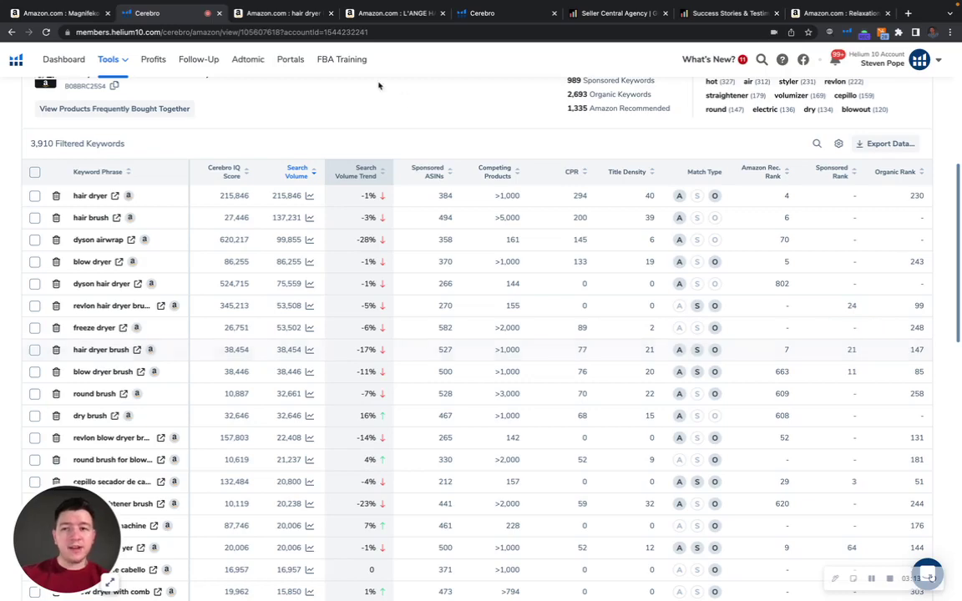
{"action": "left_click", "coordinate": [282, 14]}
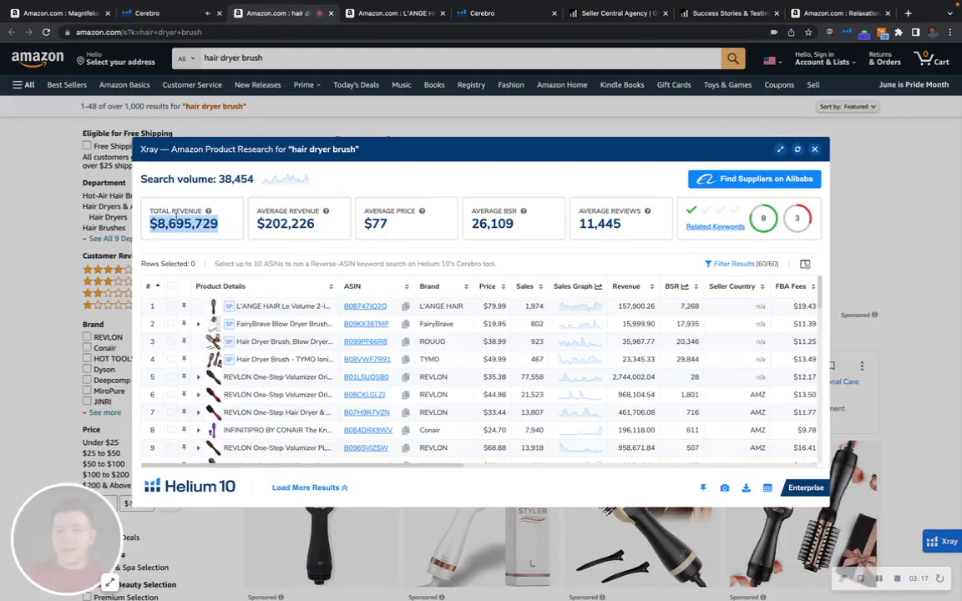
{"action": "left_click", "coordinate": [237, 232]}
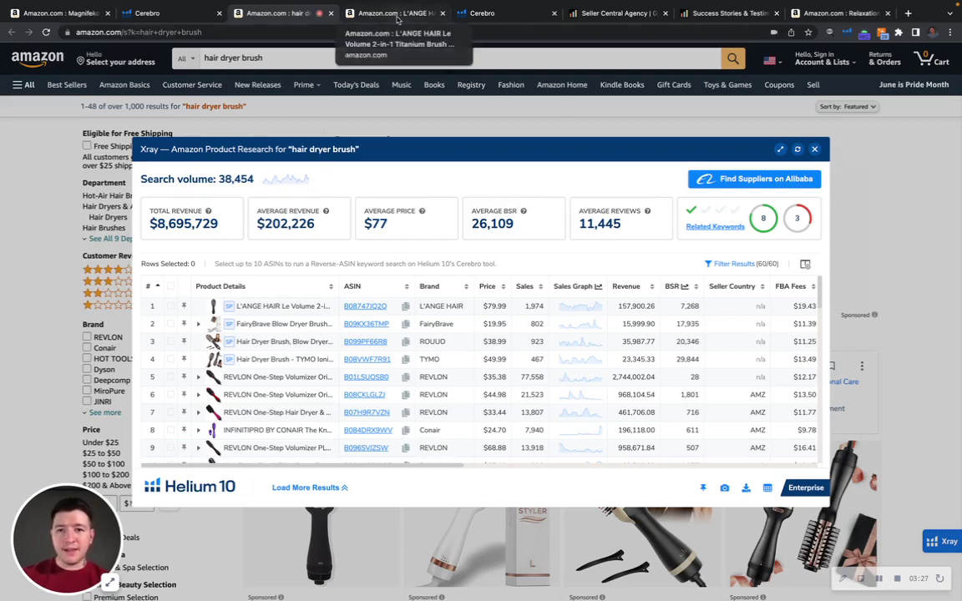
View the Amazon listing of the L'ANGE HAIR Le Volume 2-in-1 brush dryer, including its title and price
{"action": "left_click", "coordinate": [385, 15]}
{"action": "scroll", "coordinate": [526, 328], "scroll_direction": "up", "scroll_amount": 10}
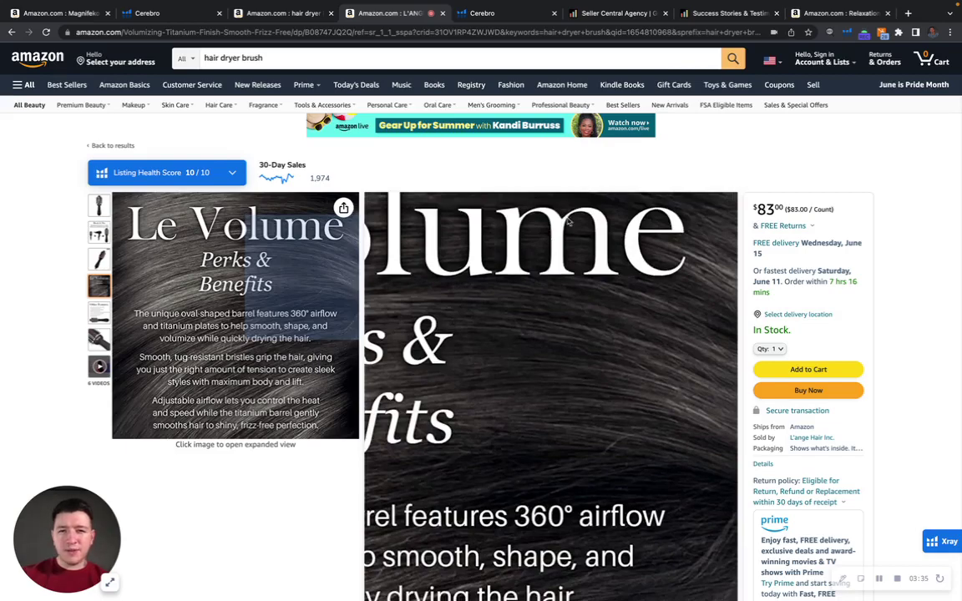
{"action": "scroll", "coordinate": [485, 311], "scroll_direction": "down", "scroll_amount": 1}
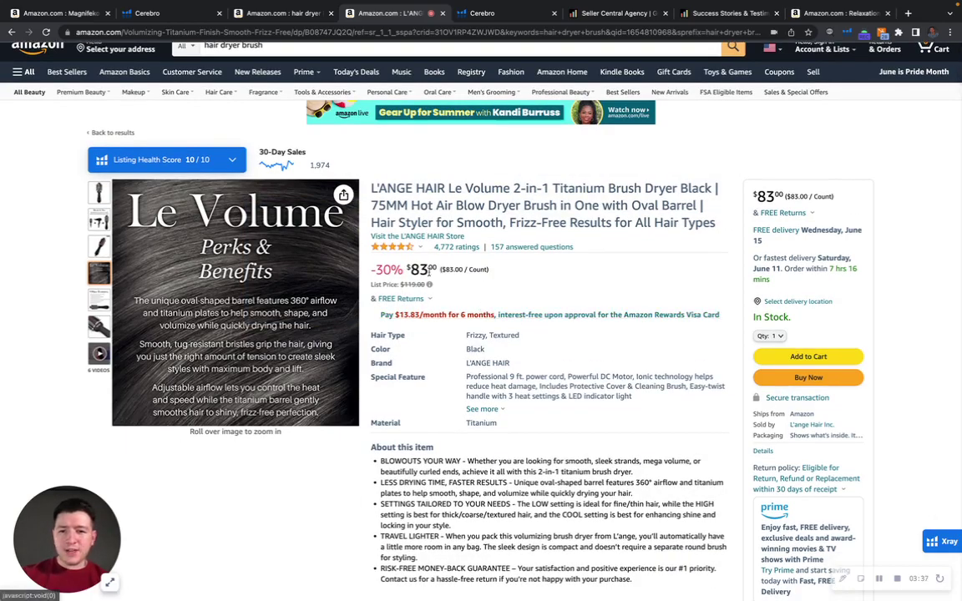
Open the Cerebro results for the L'ANGE HAIR brush dryer and examine its keyword distribution and organic ranks through the first page
{"action": "left_click", "coordinate": [492, 15]}
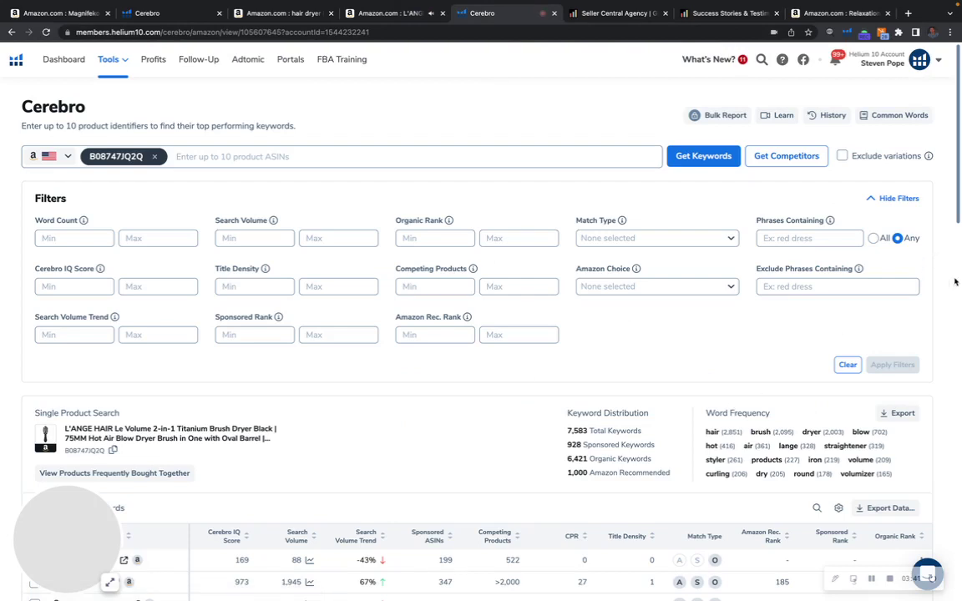
{"action": "scroll", "coordinate": [572, 407], "scroll_direction": "down", "scroll_amount": 1}
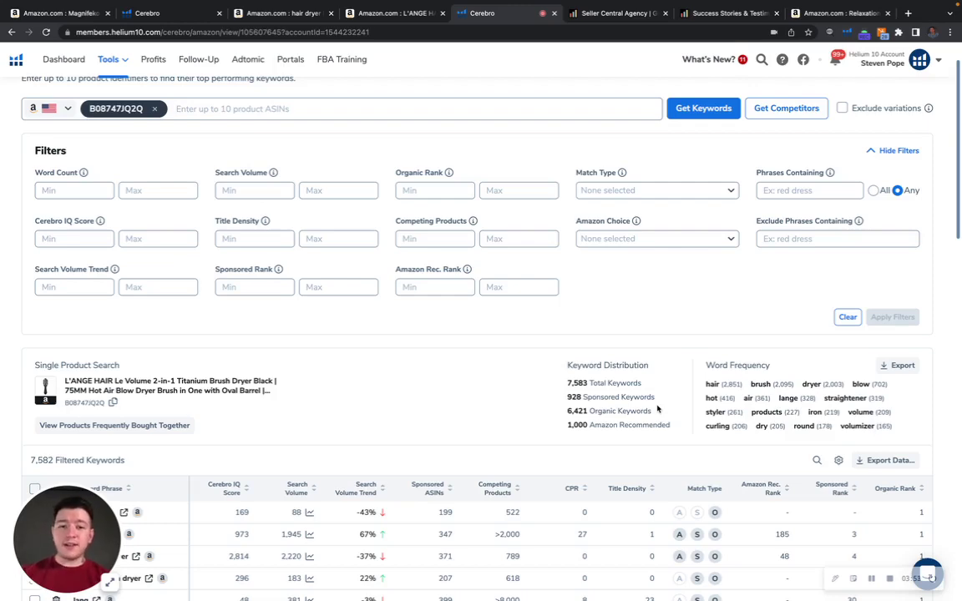
{"action": "scroll", "coordinate": [724, 425], "scroll_direction": "down", "scroll_amount": 5}
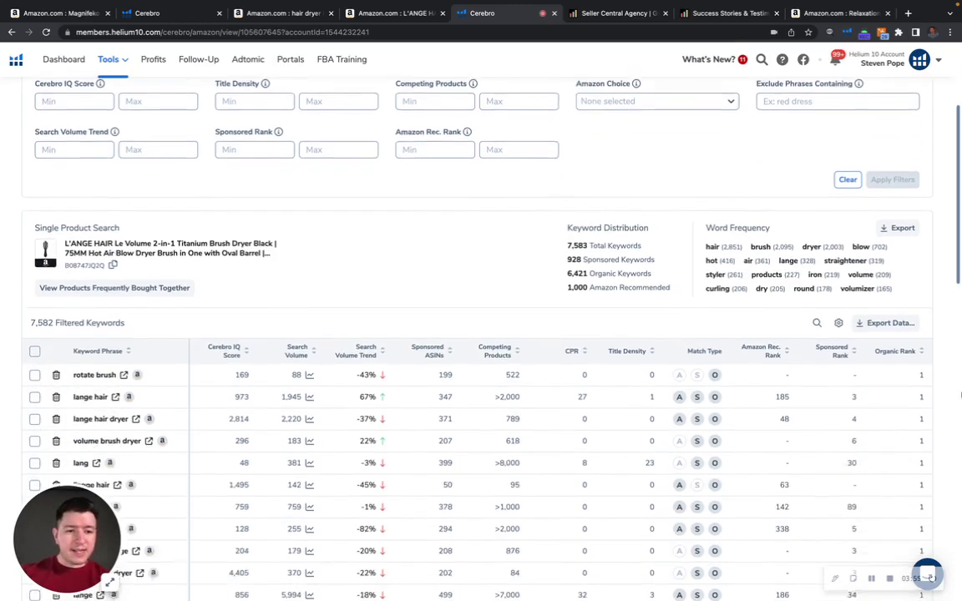
{"action": "scroll", "coordinate": [932, 331], "scroll_direction": "down", "scroll_amount": 2}
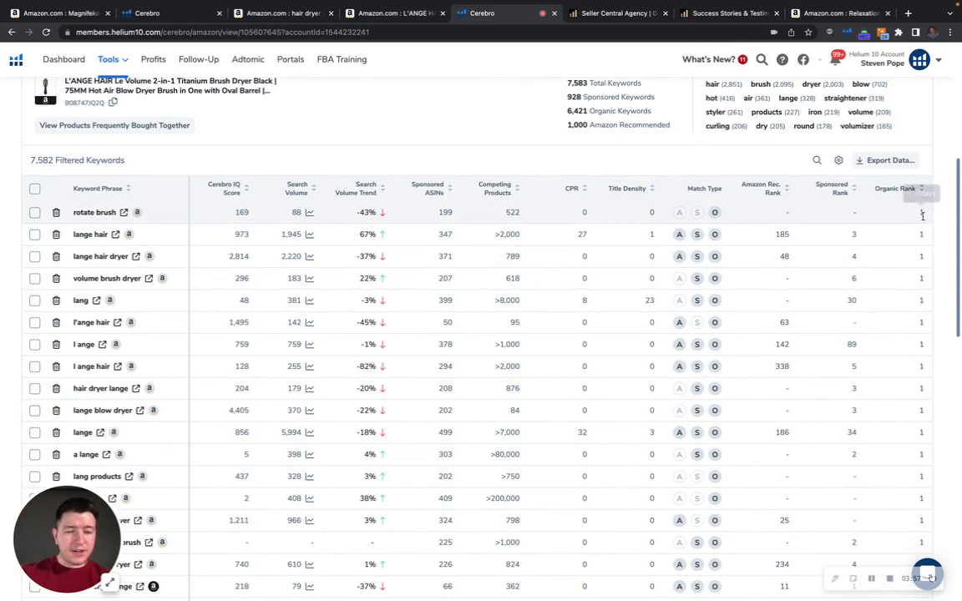
{"action": "scroll", "coordinate": [922, 224], "scroll_direction": "down", "scroll_amount": 10}
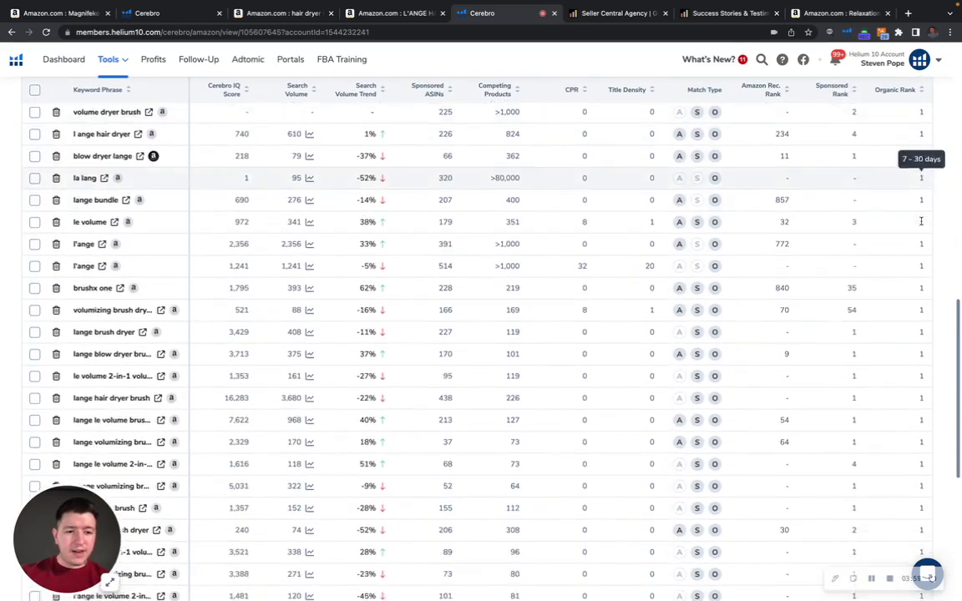
{"action": "scroll", "coordinate": [922, 223], "scroll_direction": "down", "scroll_amount": 5}
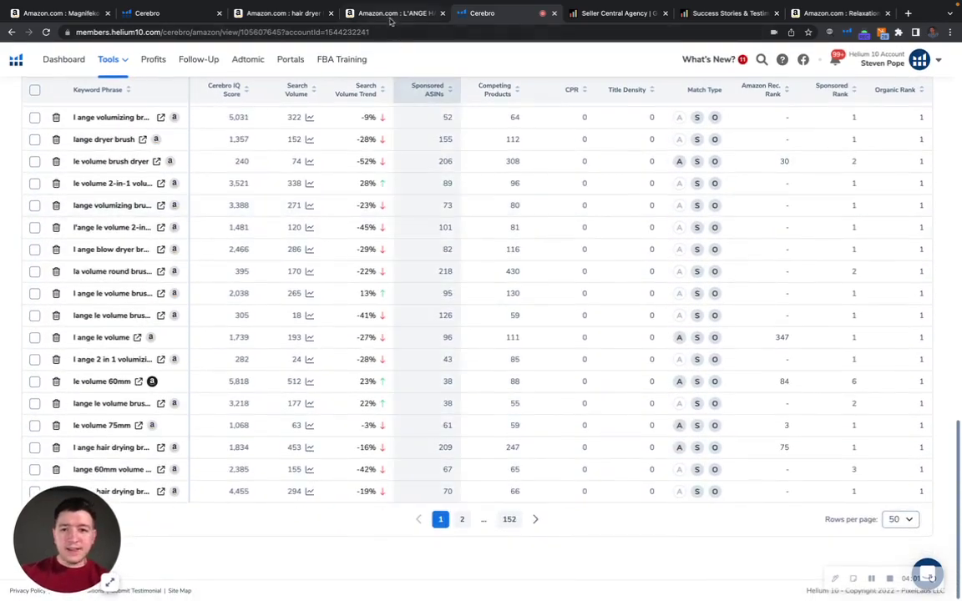
Revisit the L'ANGE keyword ranks and the Xray data for "hair dryer brush", and return to the Magnifeko Cerebro results
{"action": "left_click", "coordinate": [391, 13]}
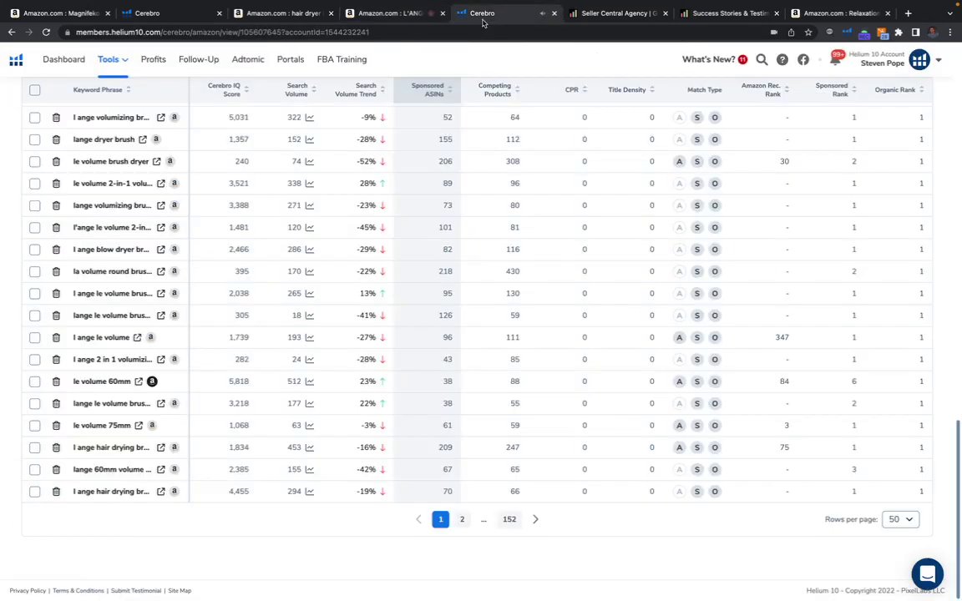
{"action": "left_click", "coordinate": [482, 13]}
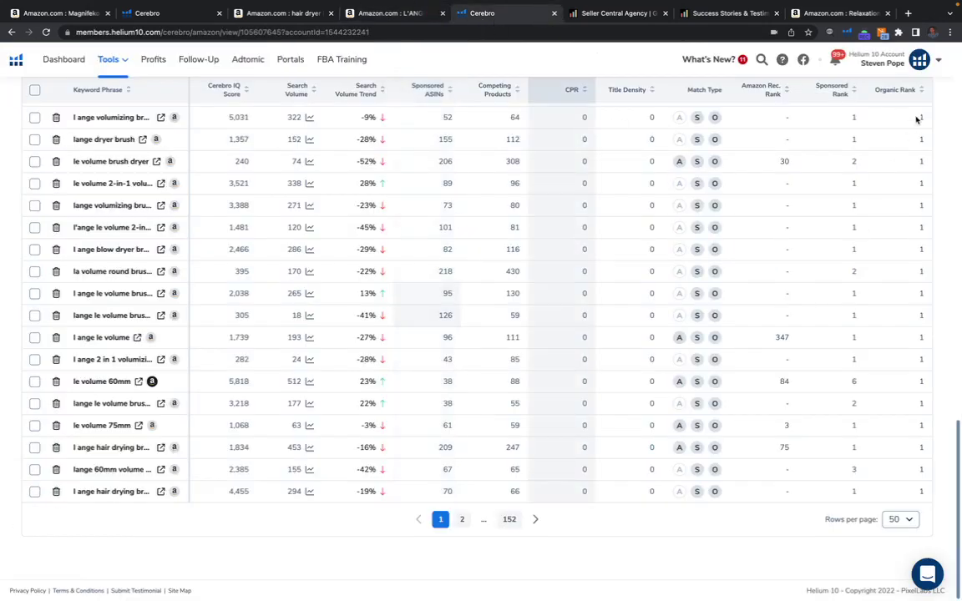
{"action": "left_click", "coordinate": [287, 14]}
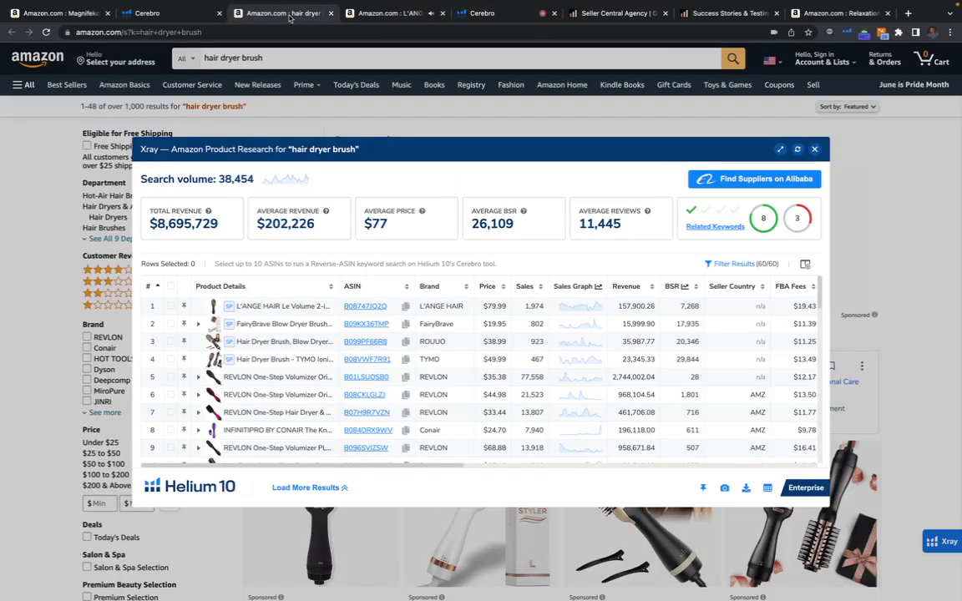
{"action": "left_click", "coordinate": [144, 13]}
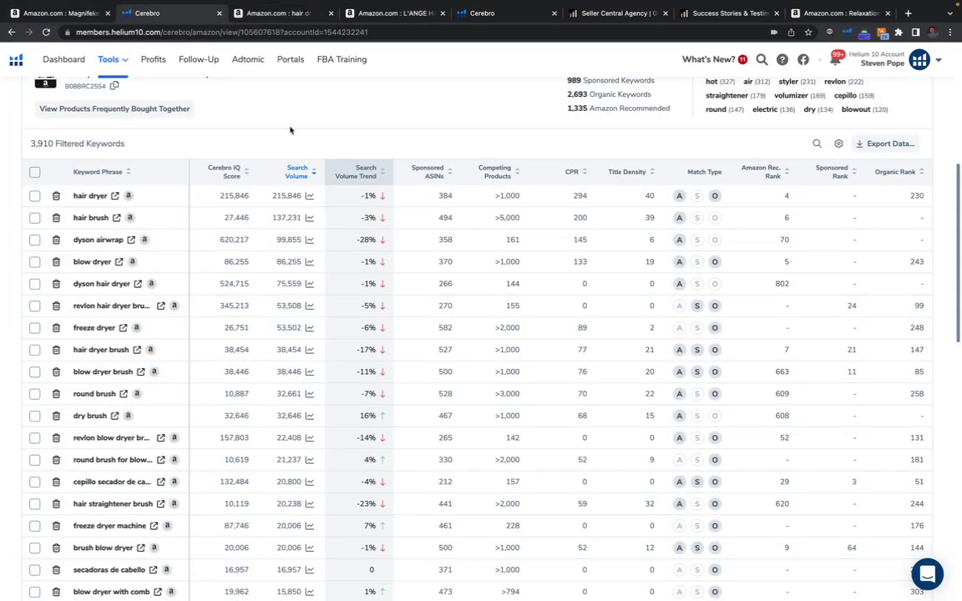
Filter the Magnifeko Cerebro keywords to an organic rank between 20 and 50
{"action": "scroll", "coordinate": [386, 236], "scroll_direction": "up", "scroll_amount": 5}
{"action": "left_click", "coordinate": [449, 236]}
{"action": "type", "text": "20"}
{"action": "left_click", "coordinate": [543, 234]}
{"action": "type", "text": "50"}
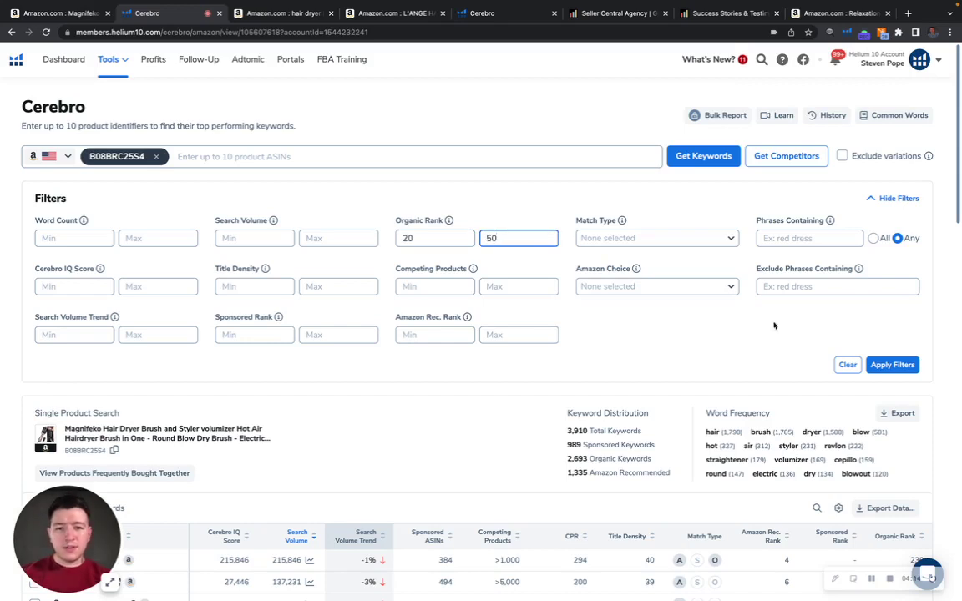
{"action": "left_click", "coordinate": [882, 367]}
Examine the filtered Magnifeko keywords, including their search volumes, sponsored ranks and organic ranks
{"action": "scroll", "coordinate": [336, 407], "scroll_direction": "down", "scroll_amount": 1}
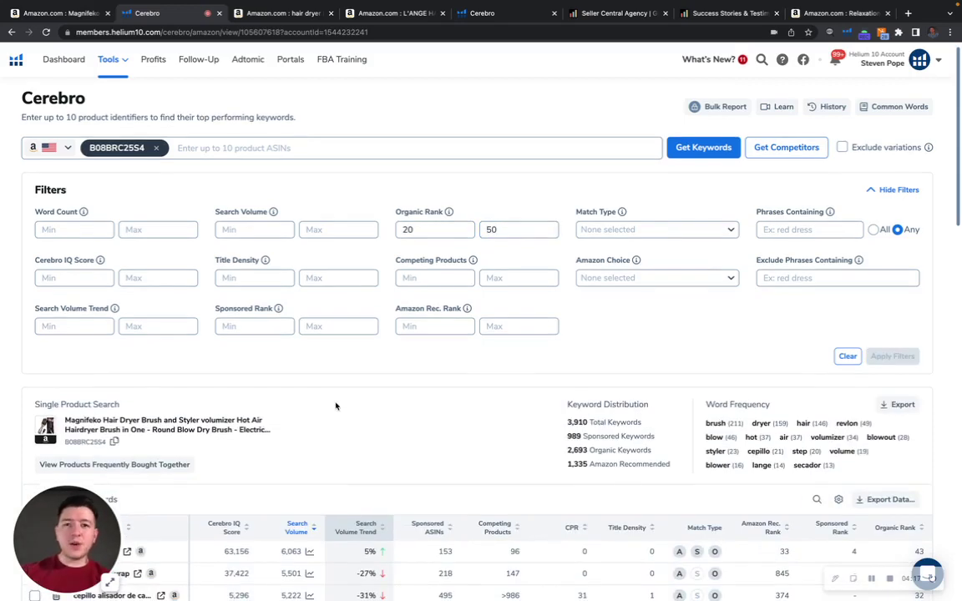
{"action": "scroll", "coordinate": [329, 425], "scroll_direction": "down", "scroll_amount": 3}
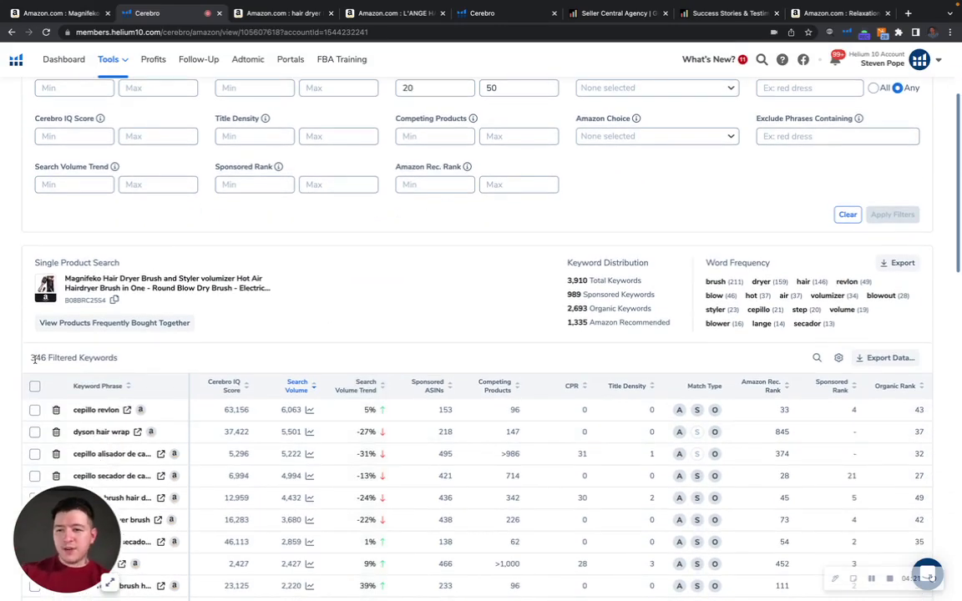
{"action": "scroll", "coordinate": [698, 338], "scroll_direction": "down", "scroll_amount": 3}
{"action": "scroll", "coordinate": [934, 259], "scroll_direction": "down", "scroll_amount": 2}
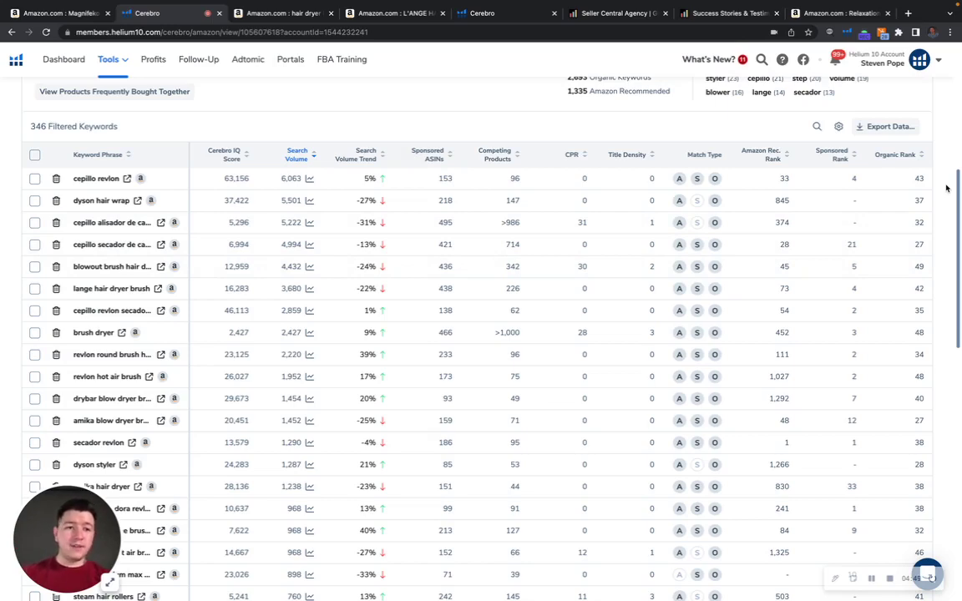
{"action": "scroll", "coordinate": [941, 251], "scroll_direction": "down", "scroll_amount": 3}
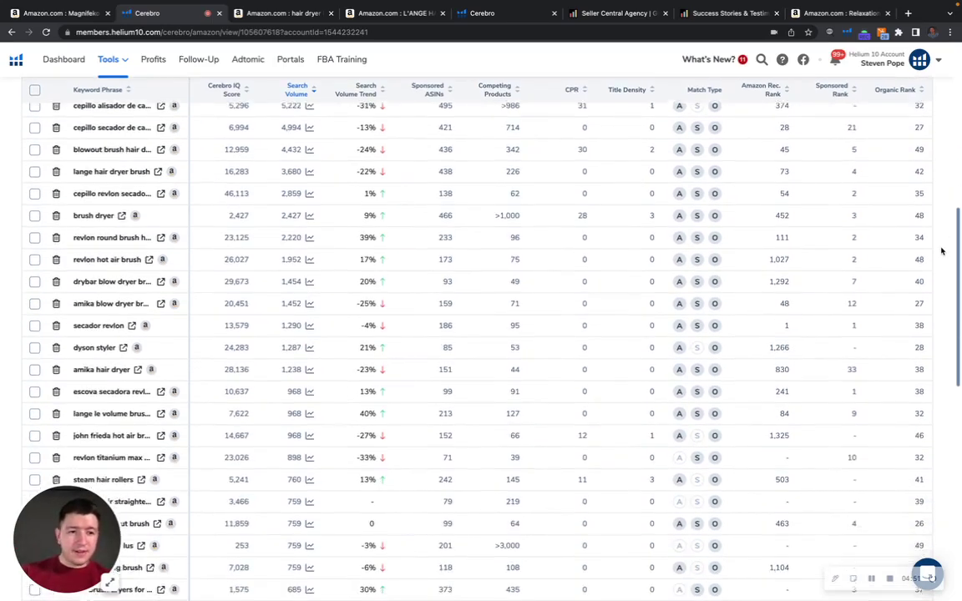
{"action": "scroll", "coordinate": [942, 251], "scroll_direction": "up", "scroll_amount": 1}
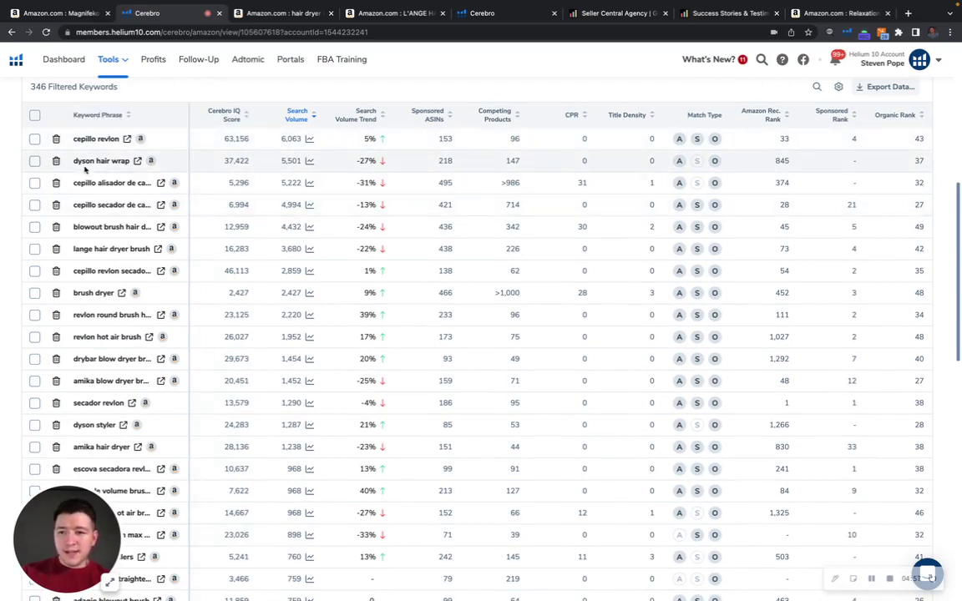
{"action": "scroll", "coordinate": [889, 384], "scroll_direction": "down", "scroll_amount": 10}
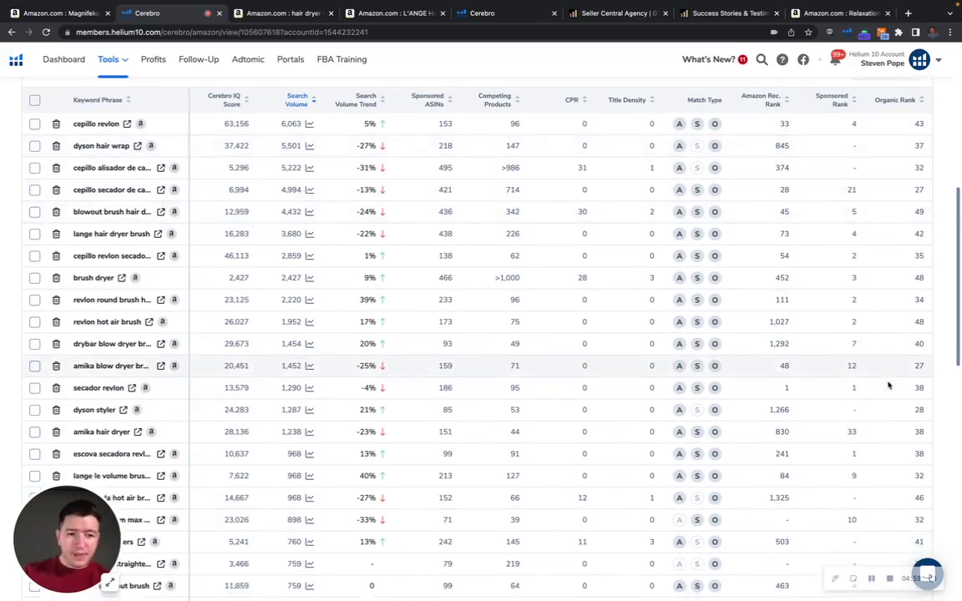
{"action": "scroll", "coordinate": [889, 384], "scroll_direction": "up", "scroll_amount": 6}
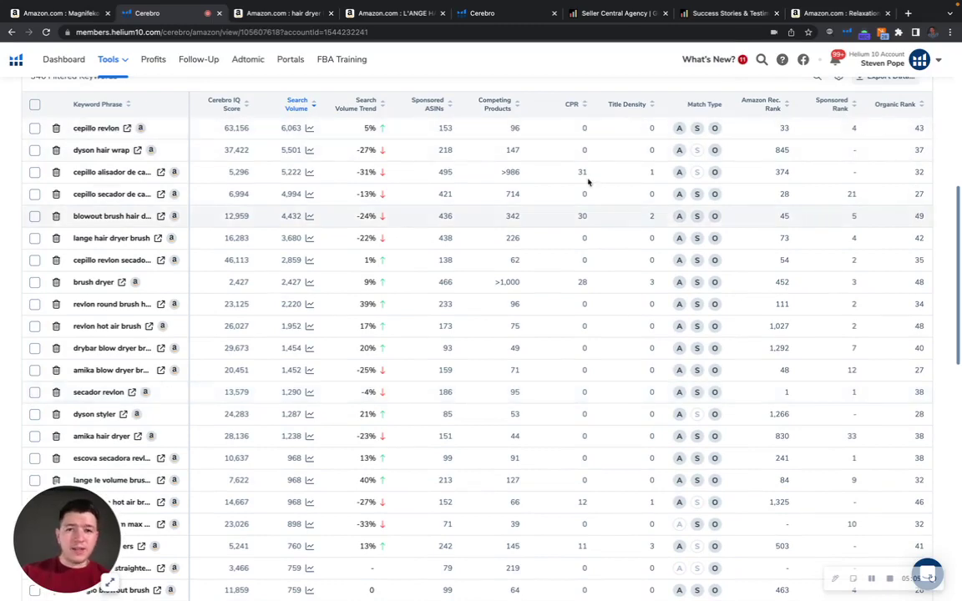
Open the Magnifeko Amazon listing and look through its product images, title and listing health score
{"action": "left_click", "coordinate": [67, 12]}
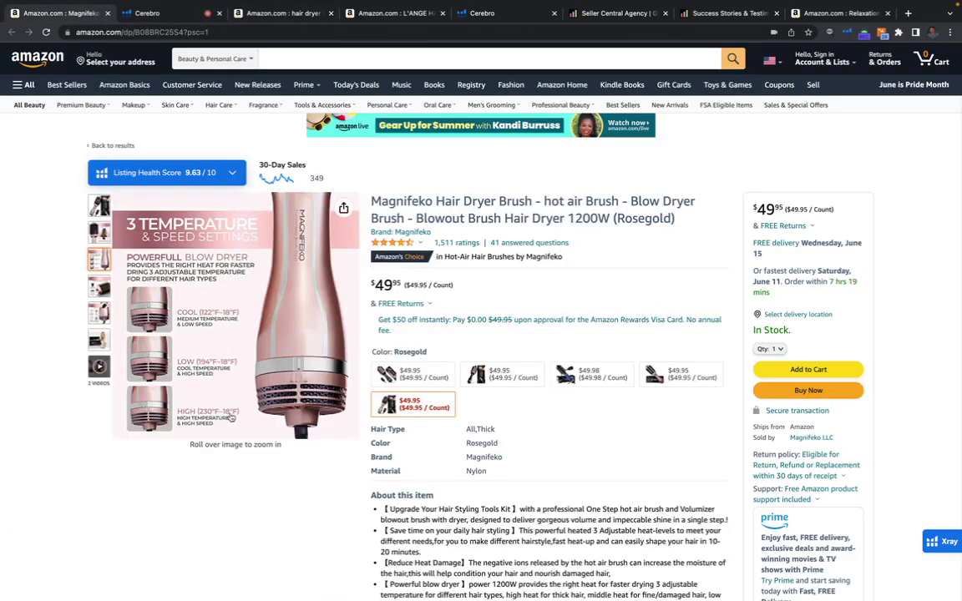
{"action": "mouse_move", "coordinate": [94, 206]}
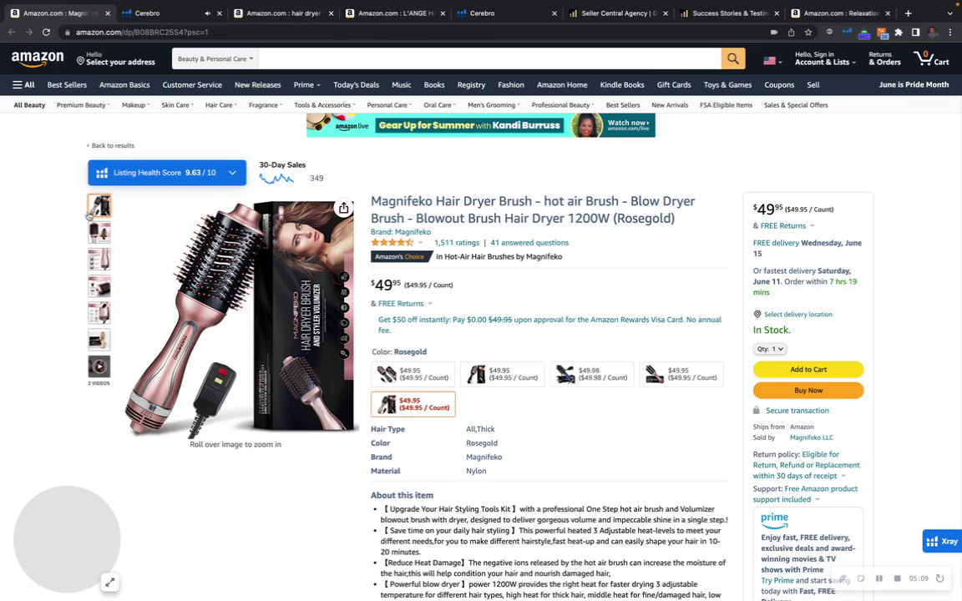
{"action": "scroll", "coordinate": [89, 215], "scroll_direction": "down", "scroll_amount": 1}
{"action": "mouse_move", "coordinate": [96, 289]}
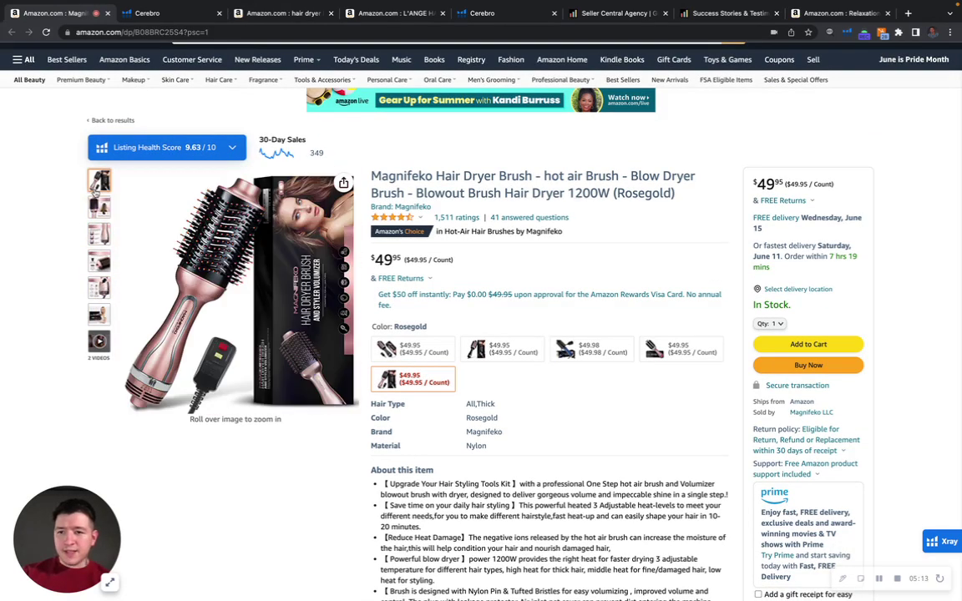
{"action": "mouse_move", "coordinate": [97, 233]}
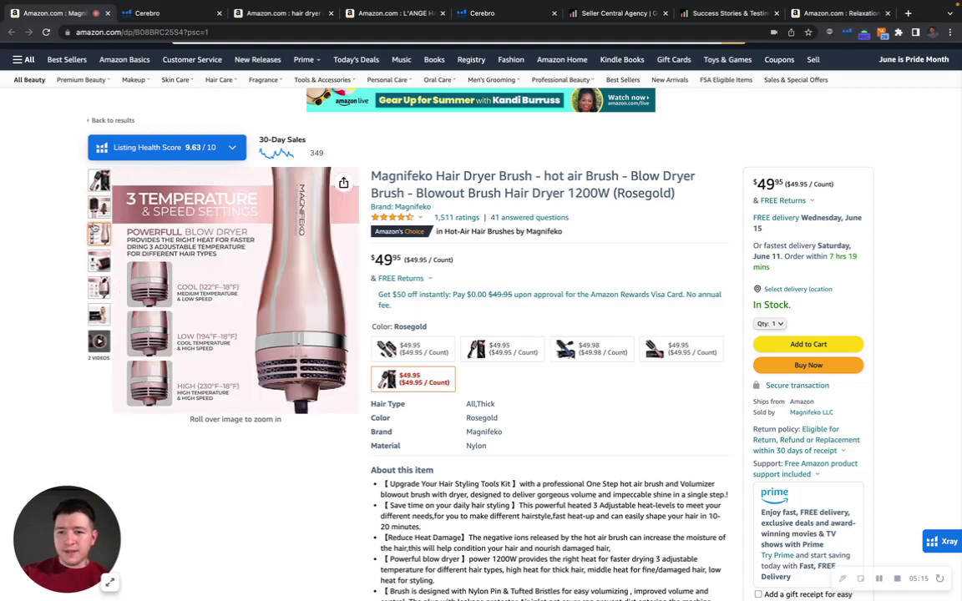
{"action": "mouse_move", "coordinate": [99, 260]}
{"action": "mouse_move", "coordinate": [99, 315]}
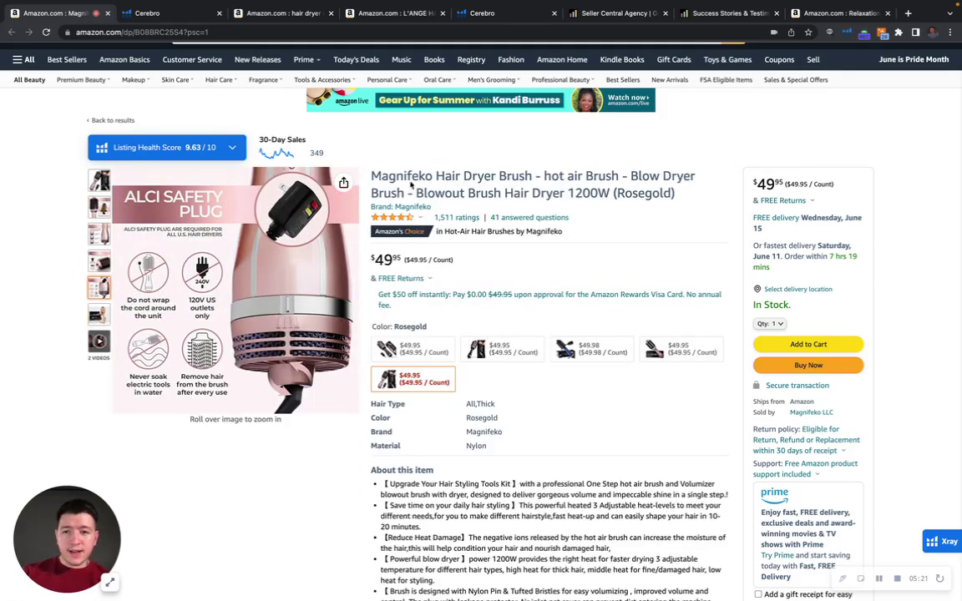
{"action": "left_click", "coordinate": [235, 147]}
{"action": "left_click", "coordinate": [150, 215]}
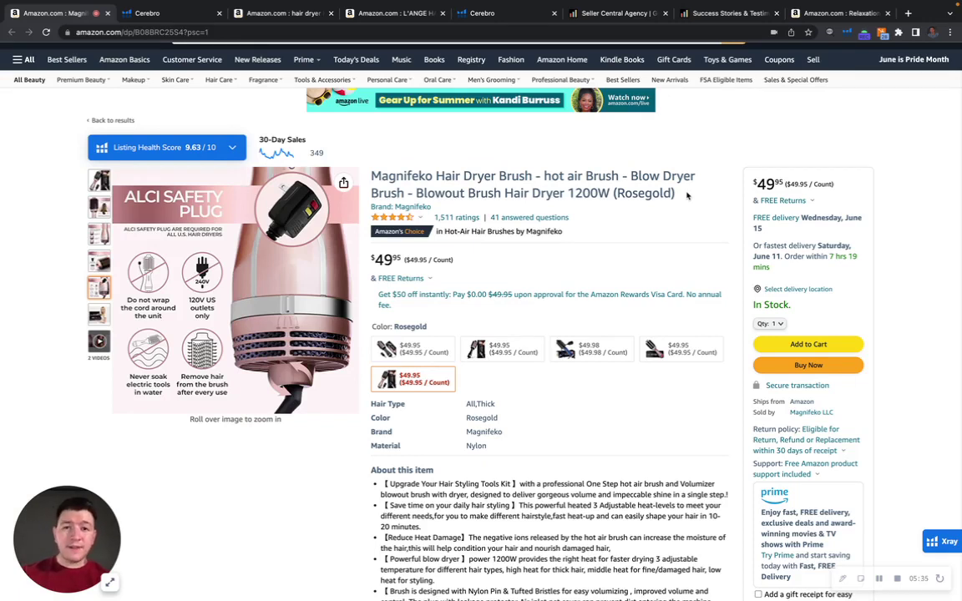
Examine the Magnifeko listing's bullet points, sales calculator section and product description images
{"action": "scroll", "coordinate": [687, 195], "scroll_direction": "down", "scroll_amount": 5}
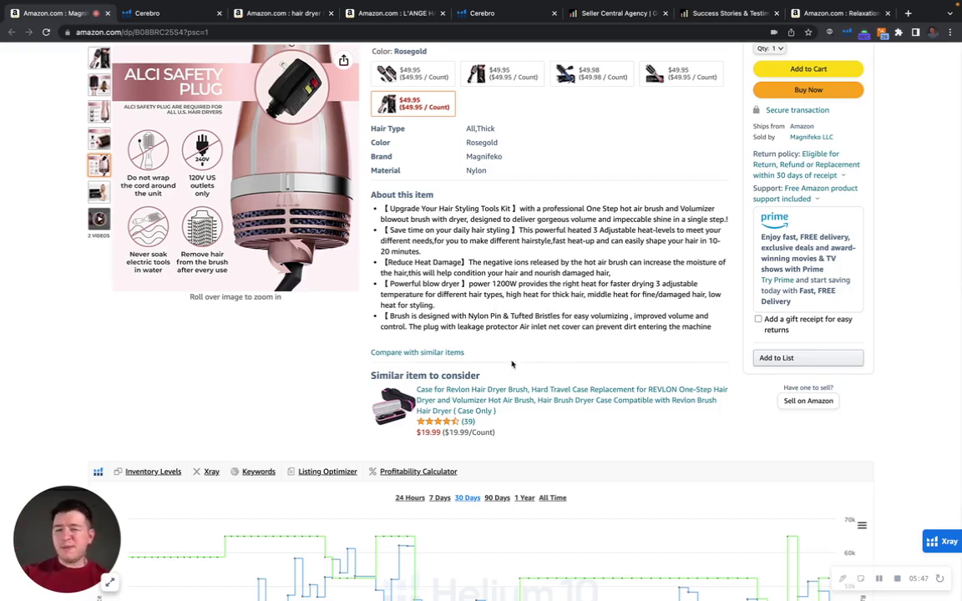
{"action": "scroll", "coordinate": [534, 279], "scroll_direction": "down", "scroll_amount": 15}
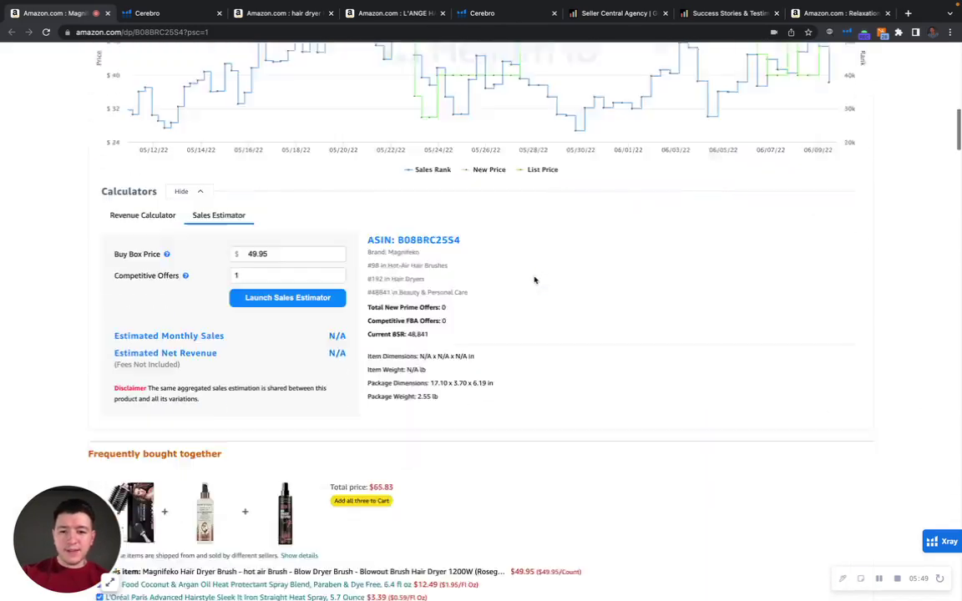
{"action": "scroll", "coordinate": [484, 289], "scroll_direction": "down", "scroll_amount": 3}
{"action": "scroll", "coordinate": [532, 319], "scroll_direction": "up", "scroll_amount": 2}
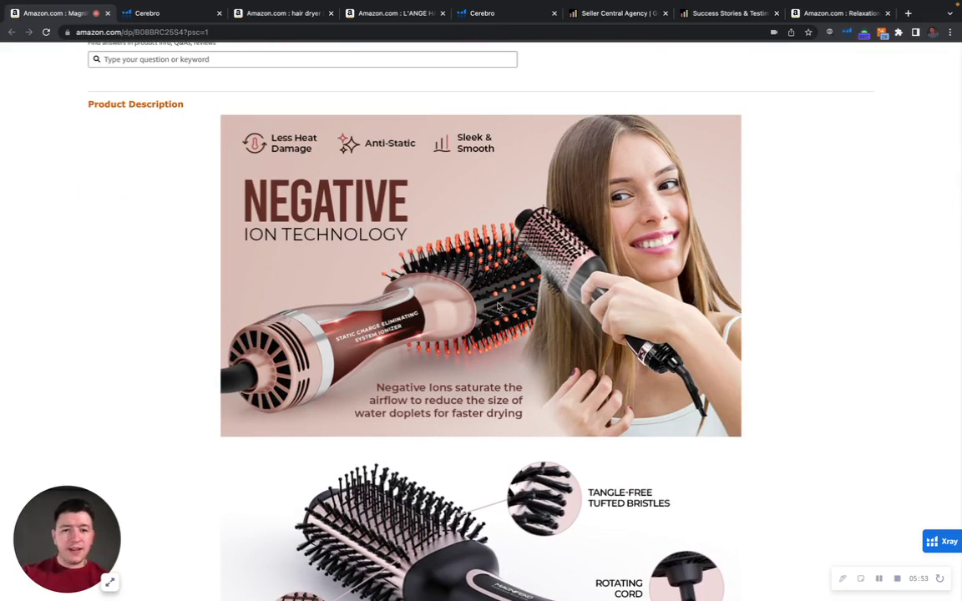
{"action": "scroll", "coordinate": [793, 234], "scroll_direction": "down", "scroll_amount": 5}
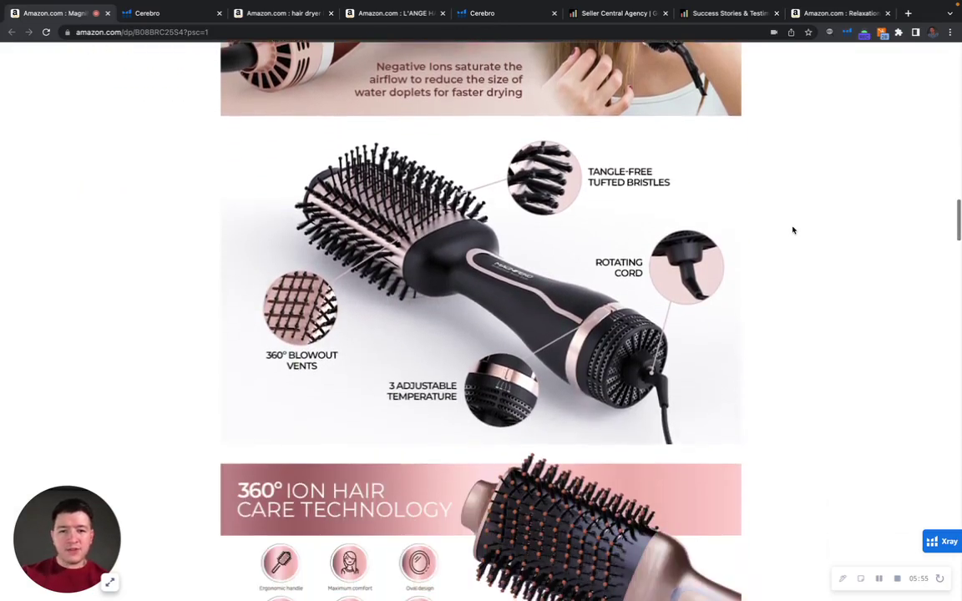
{"action": "scroll", "coordinate": [794, 231], "scroll_direction": "down", "scroll_amount": 2}
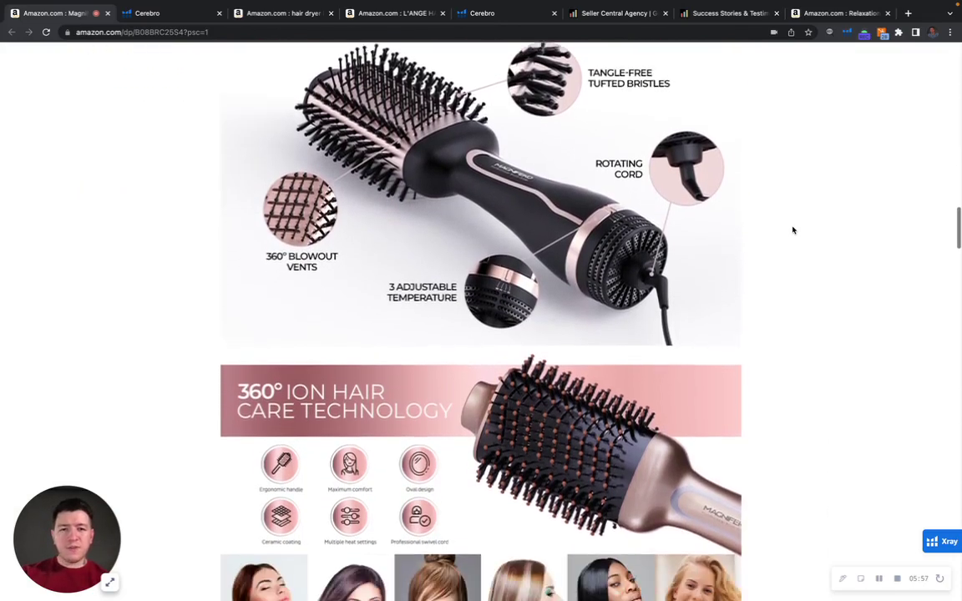
{"action": "scroll", "coordinate": [794, 230], "scroll_direction": "down", "scroll_amount": 5}
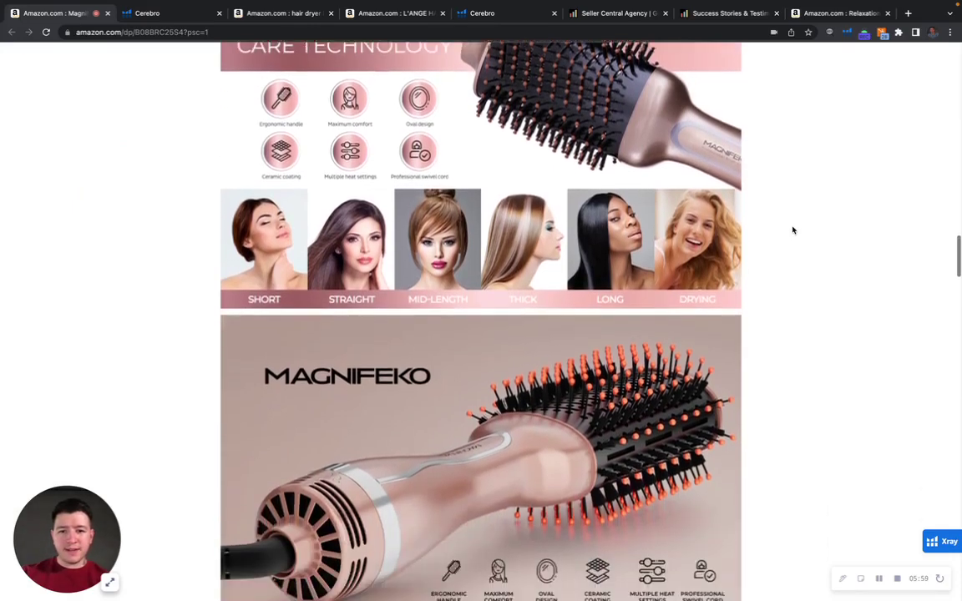
{"action": "scroll", "coordinate": [793, 231], "scroll_direction": "down", "scroll_amount": 4}
{"action": "scroll", "coordinate": [793, 230], "scroll_direction": "up", "scroll_amount": 4}
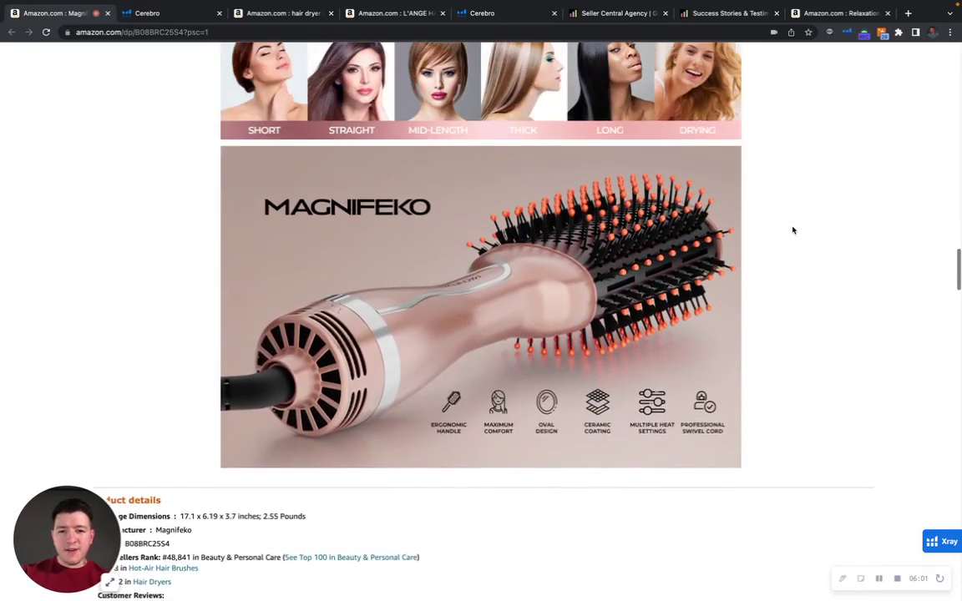
{"action": "scroll", "coordinate": [793, 230], "scroll_direction": "up", "scroll_amount": 10}
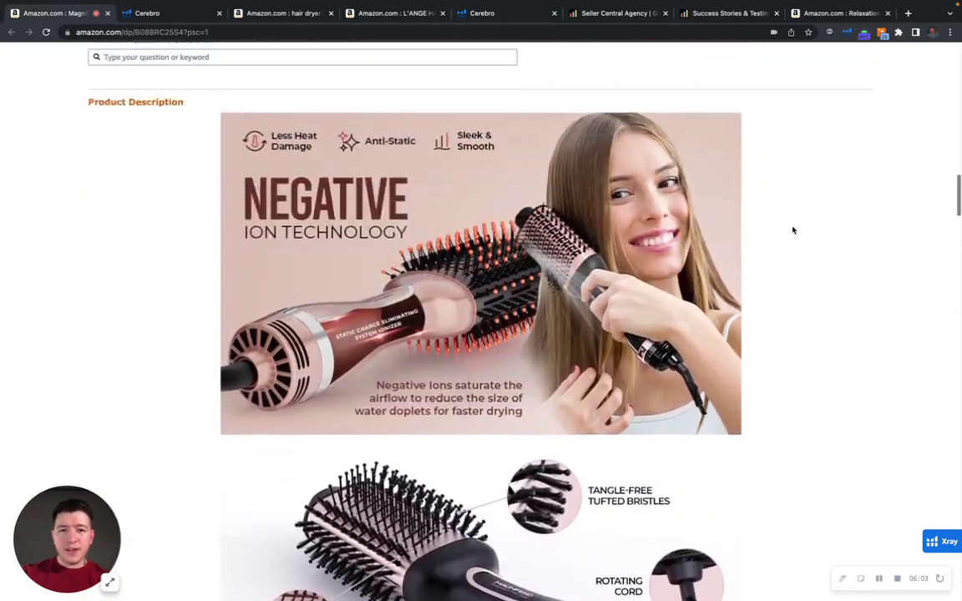
Check the alt text of the Magnifeko product description images, hide it, and switch to the Relaxation Self Care Spa Gift for Mom listing
{"action": "scroll", "coordinate": [794, 231], "scroll_direction": "down", "scroll_amount": 1}
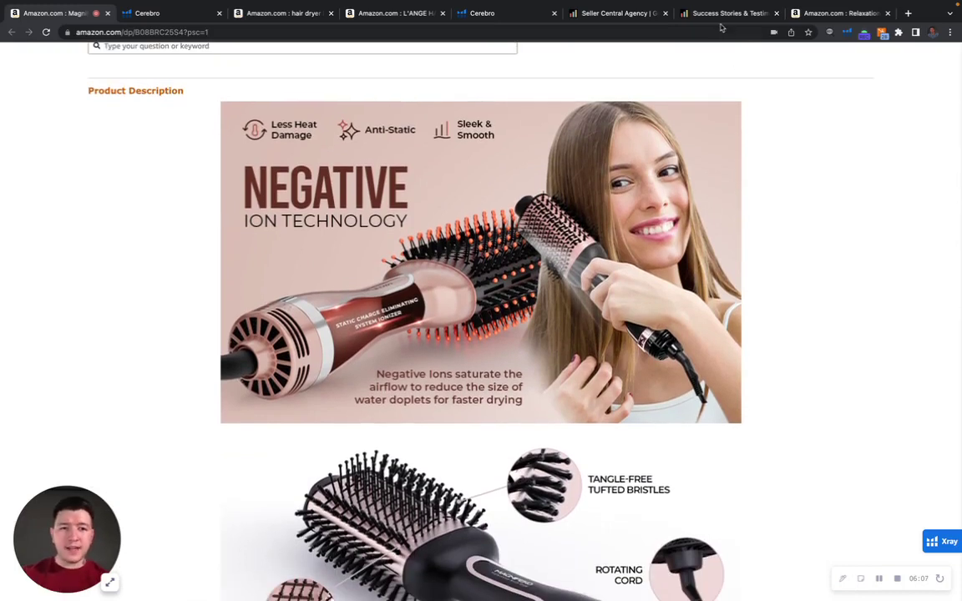
{"action": "left_click", "coordinate": [829, 33]}
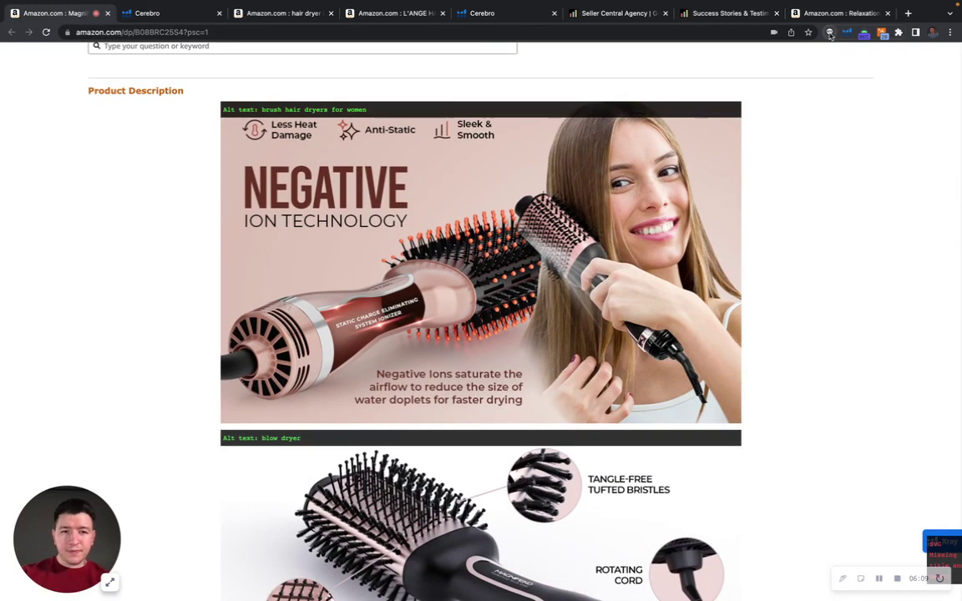
{"action": "left_click", "coordinate": [830, 33]}
{"action": "left_click", "coordinate": [836, 13]}
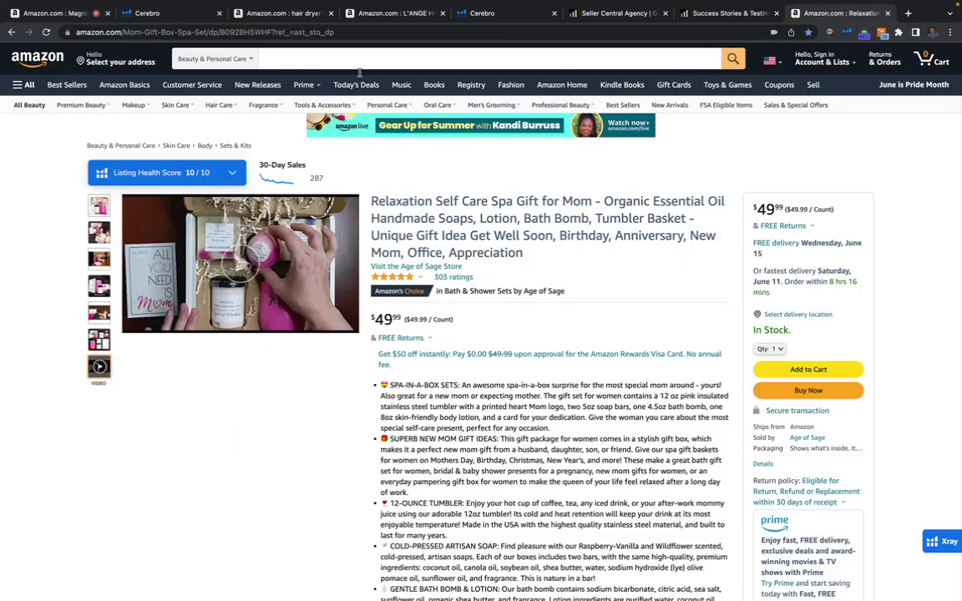